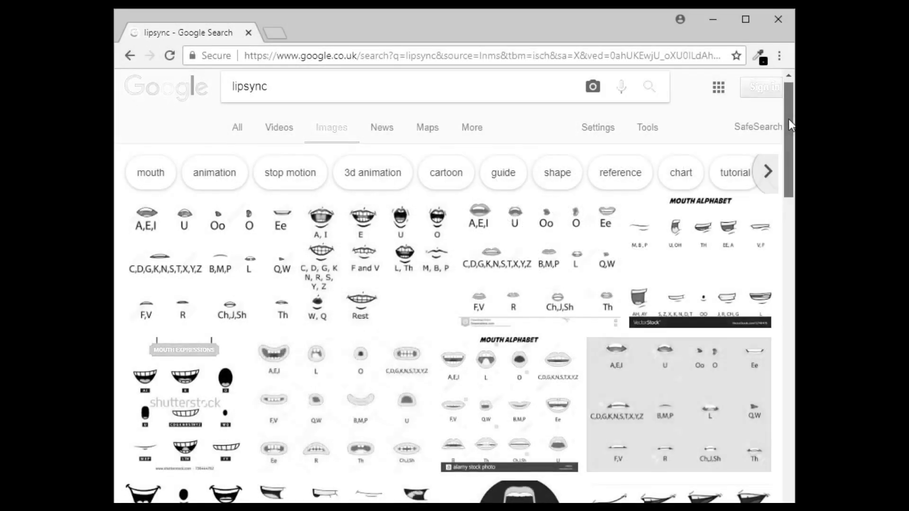
# Step: Extract the rhubarb-lip-sync-1.7.2-win32 zip and open its nested folder holding the Rhubarb application
pyautogui.scroll(-4, 455, 284)
pyautogui.scroll(-5, 455, 284)
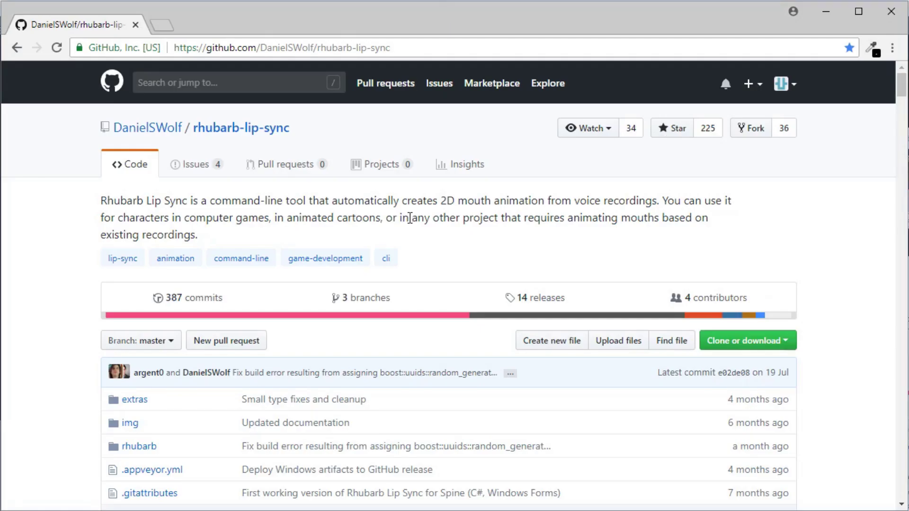
pyautogui.scroll(-15, 412, 264)
pyautogui.scroll(-20, 415, 292)
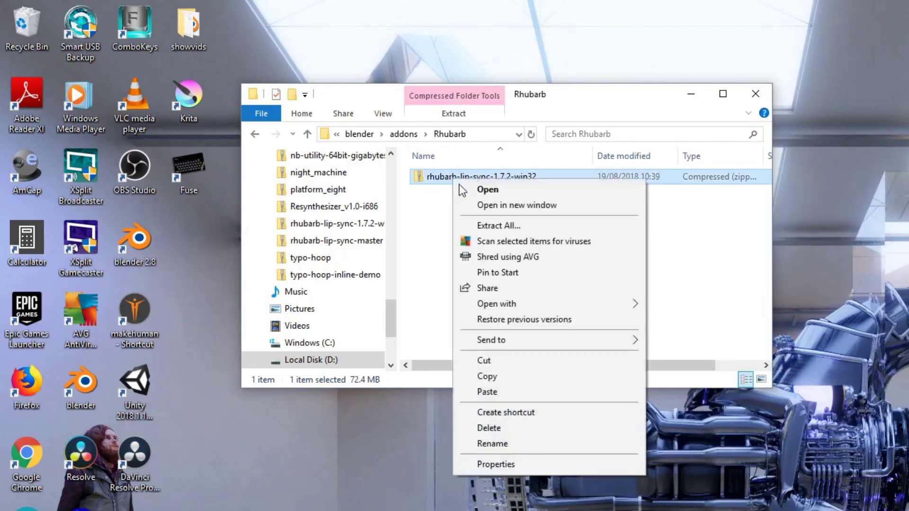
pyautogui.click(504, 231)
pyautogui.click(811, 509)
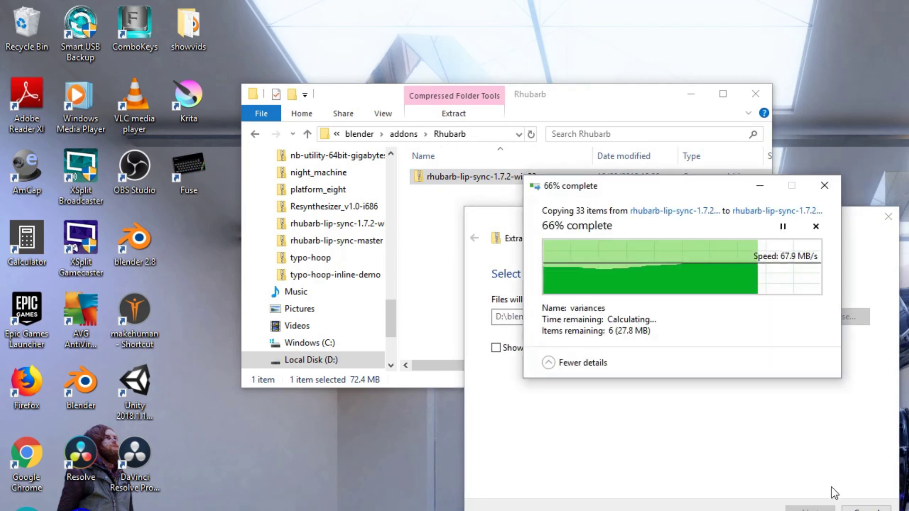
pyautogui.doubleClick(465, 183)
pyautogui.doubleClick(465, 183)
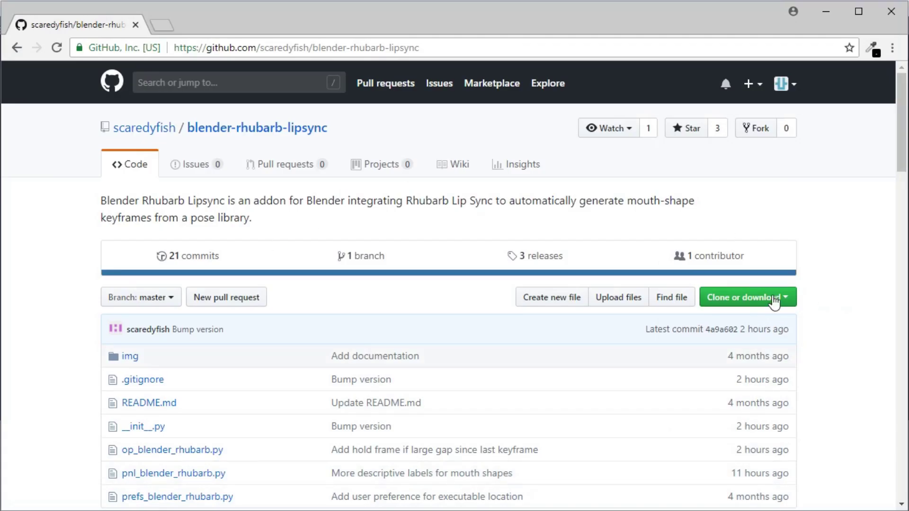
# Step: Download blender-rhubarb-lipsync-master as a ZIP into D:\blender\addons
pyautogui.click(786, 297)
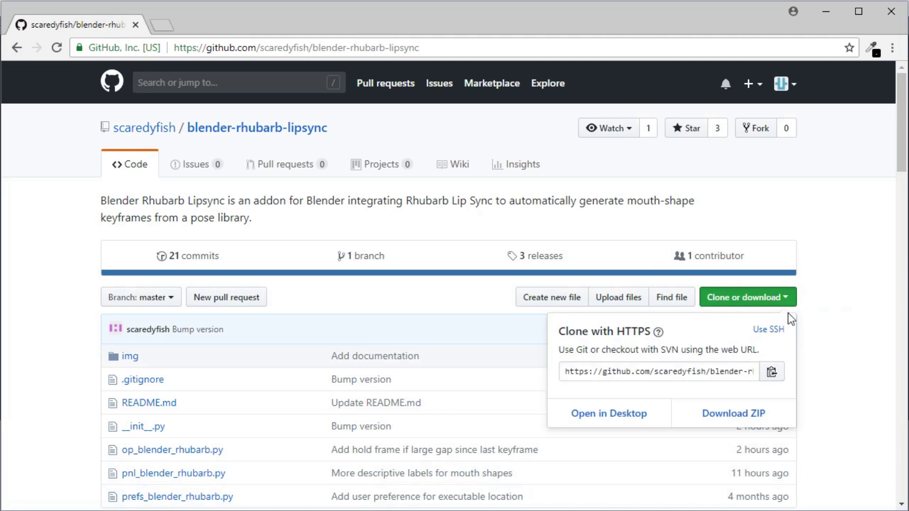
pyautogui.click(706, 416)
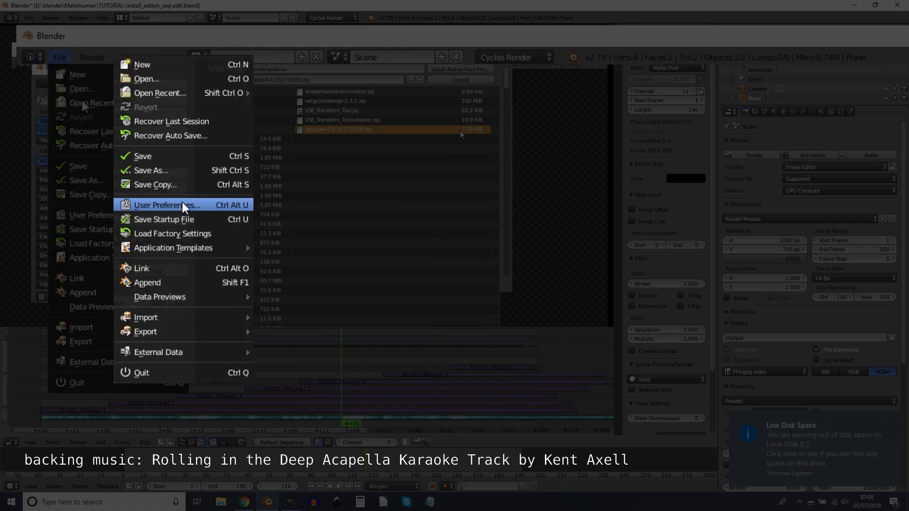
# Step: Install the Rhubarb Lipsync add-on from its zip file and enable it
pyautogui.click(180, 205)
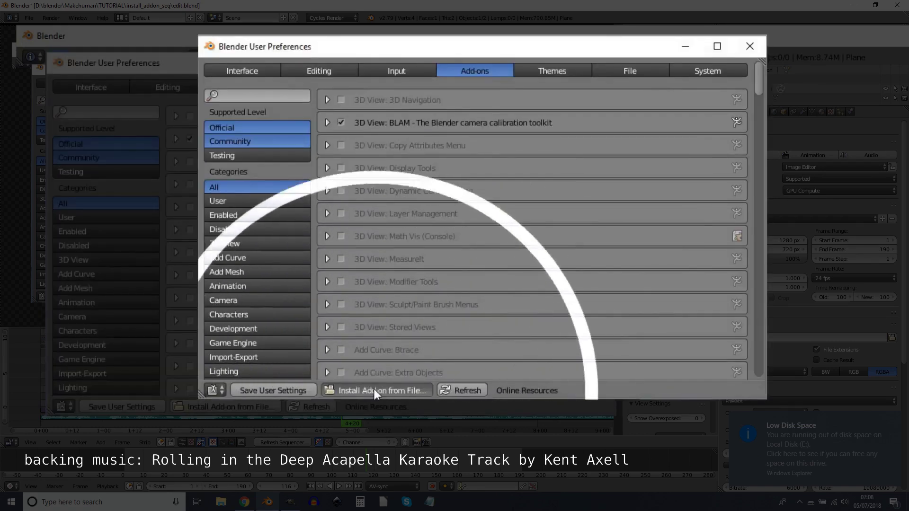
pyautogui.click(374, 390)
pyautogui.click(689, 157)
pyautogui.click(329, 127)
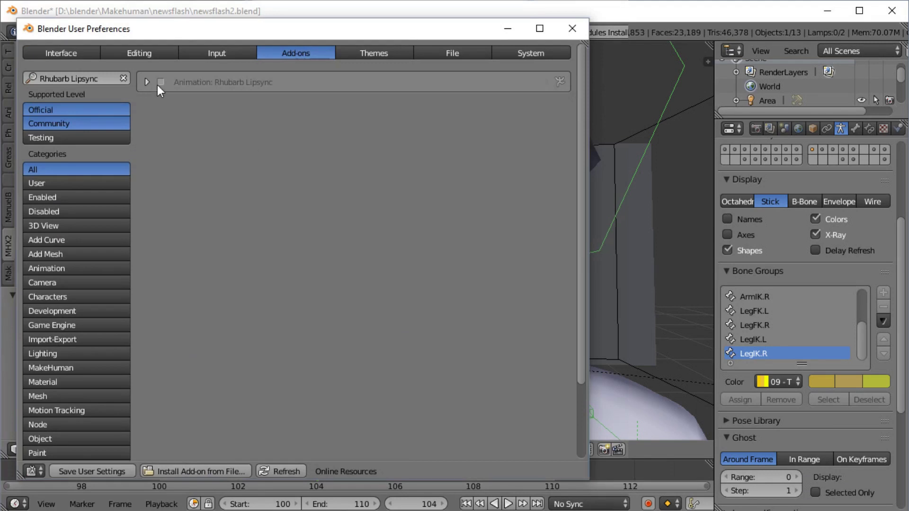
pyautogui.click(159, 83)
pyautogui.click(146, 82)
# Step: Set the add-on's executable path to rhubarb.exe in the rhubarb-lip-sync-1.7.2-win32 folder
pyautogui.click(559, 218)
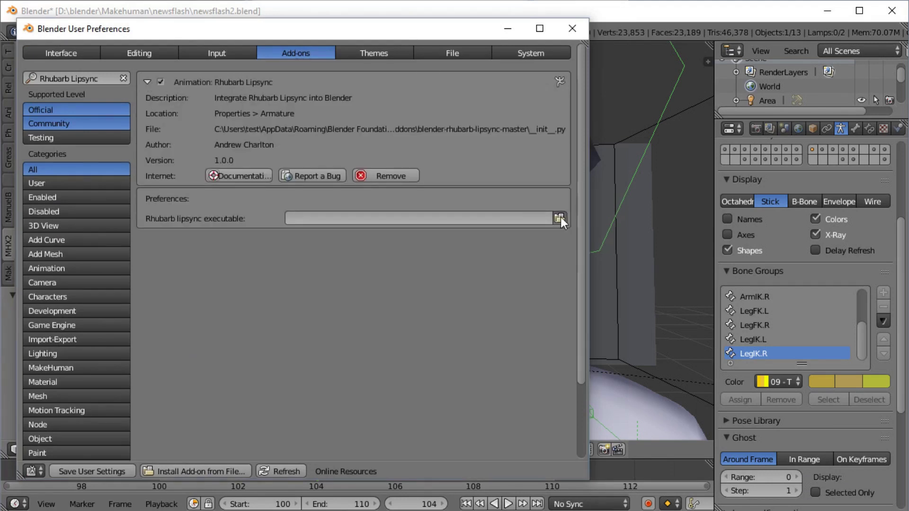
pyautogui.click(46, 312)
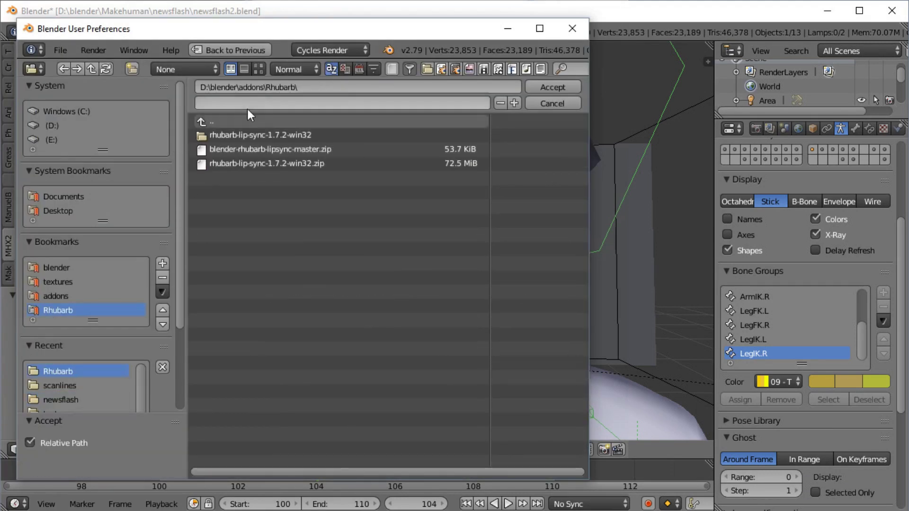
pyautogui.click(259, 133)
pyautogui.click(257, 134)
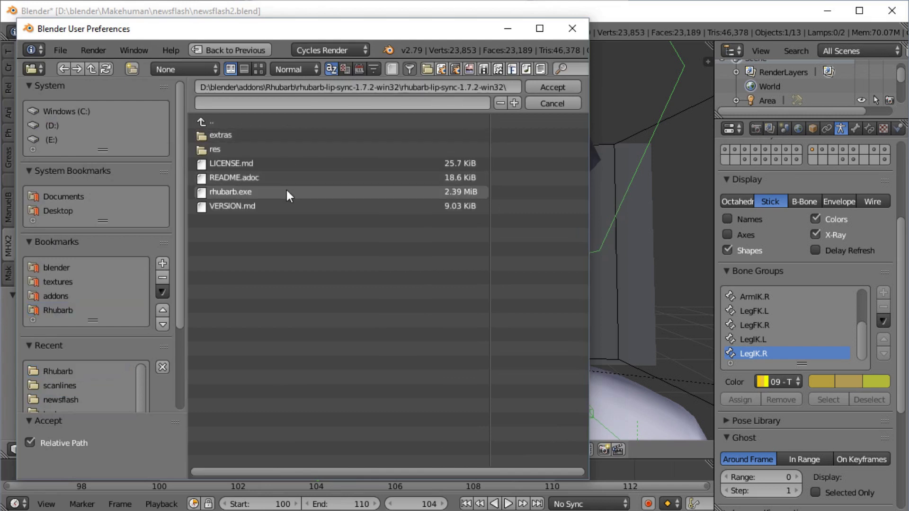
pyautogui.click(286, 191)
pyautogui.click(529, 88)
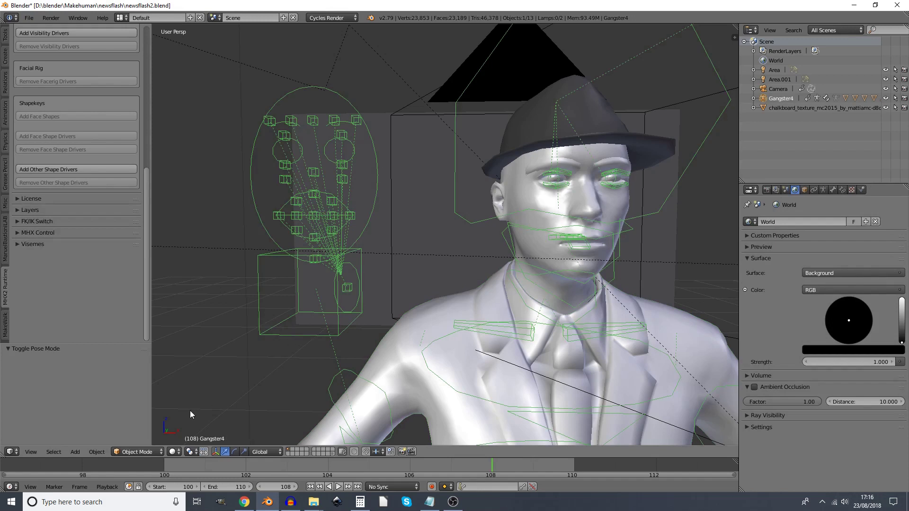
# Step: Switch the gangster rig to Pose Mode and expand the Visemes panel in MHX2 Runtime
pyautogui.click(142, 452)
pyautogui.click(132, 416)
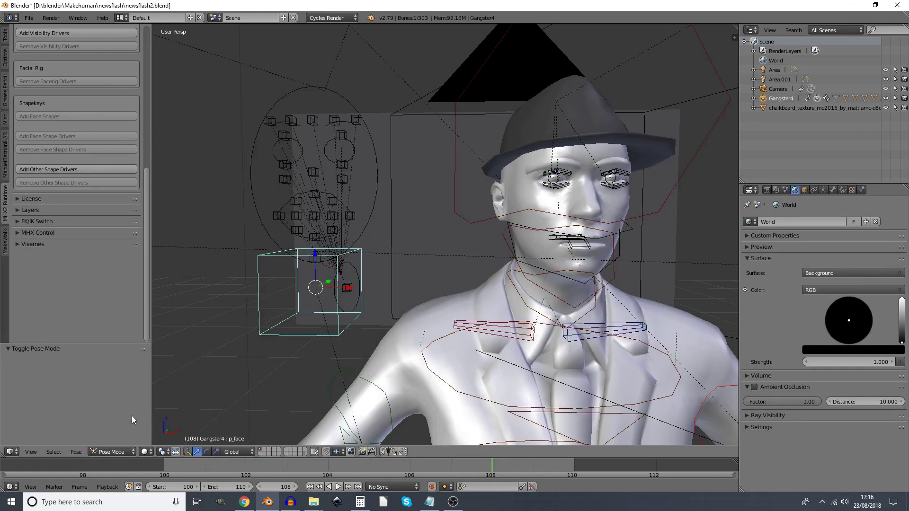
pyautogui.click(7, 168)
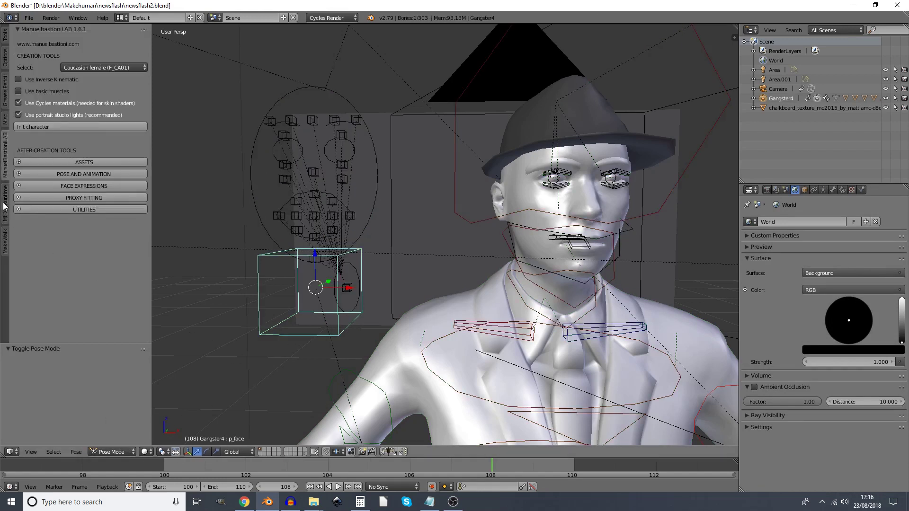
pyautogui.click(6, 207)
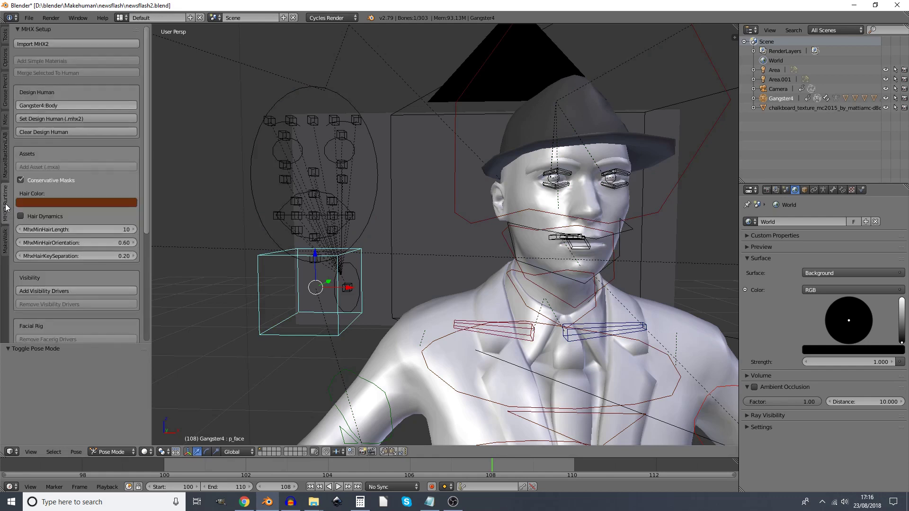
pyautogui.scroll(-8, 72, 257)
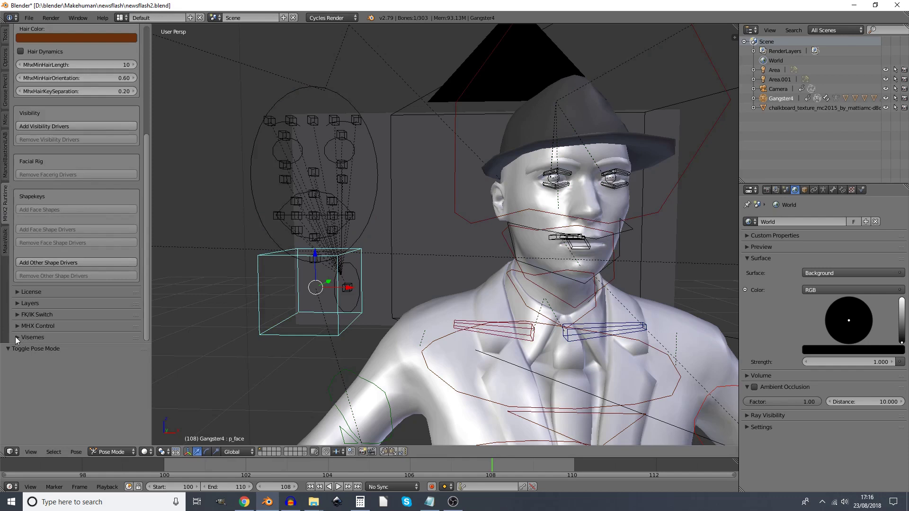
pyautogui.click(27, 338)
pyautogui.scroll(-5, 41, 302)
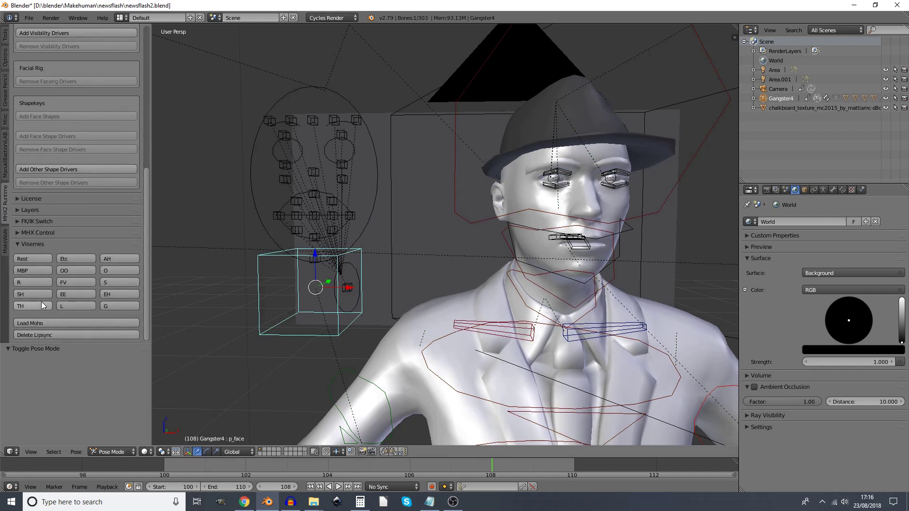
# Step: Try the Etc, AH, O, S, EH, TH, L, EE, SH, R, MBP and OO visemes, then Rest
pyautogui.click(67, 259)
pyautogui.click(124, 259)
pyautogui.click(127, 269)
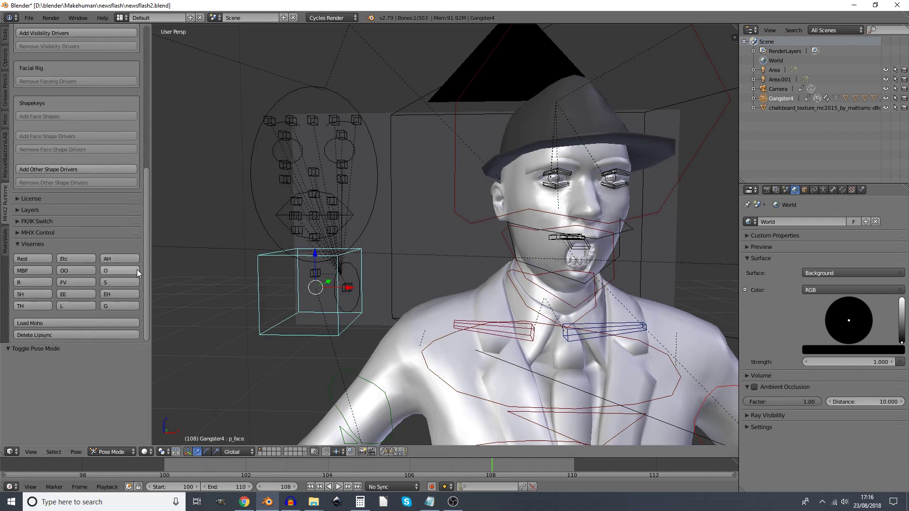
pyautogui.click(131, 283)
pyautogui.click(127, 295)
pyautogui.click(22, 306)
pyautogui.click(63, 306)
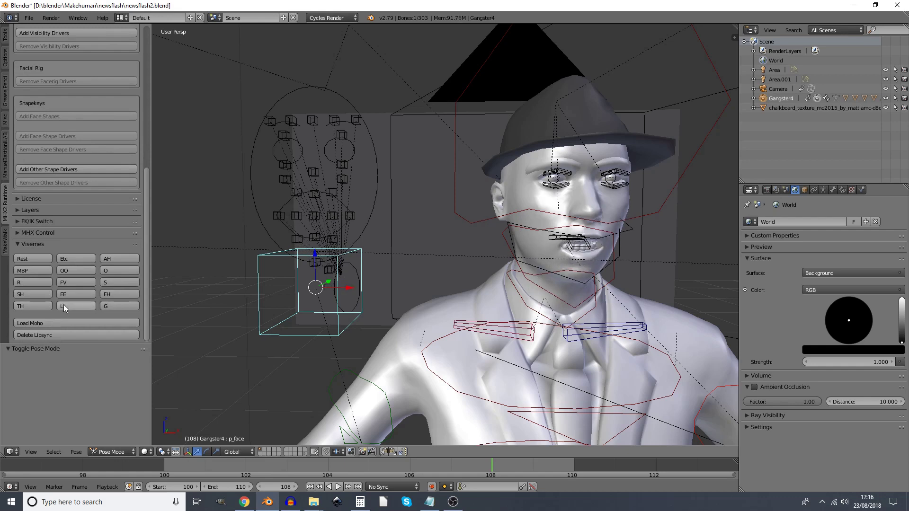
pyautogui.click(65, 295)
pyautogui.click(26, 306)
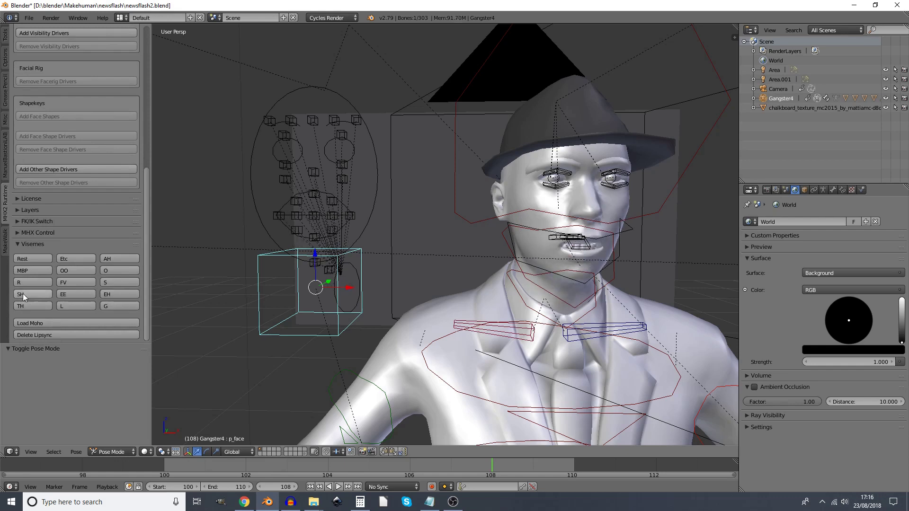
pyautogui.click(23, 294)
pyautogui.click(27, 283)
pyautogui.click(26, 270)
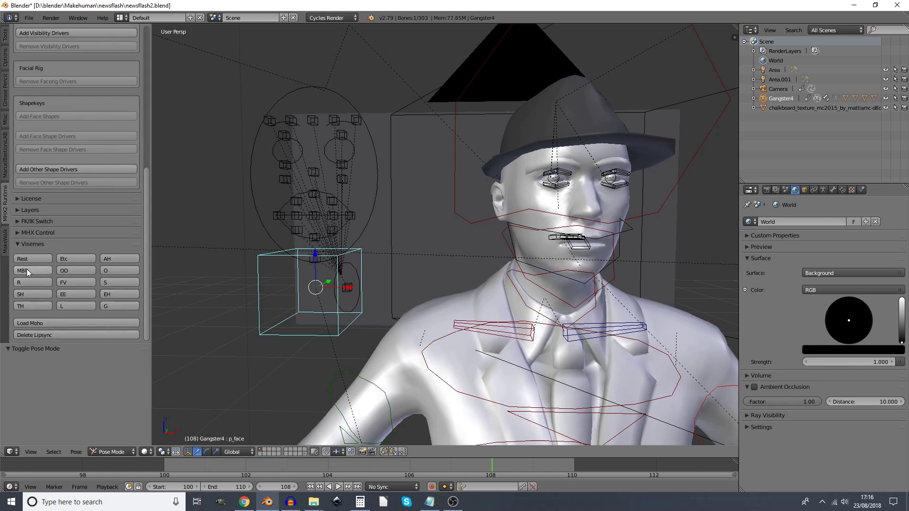
pyautogui.click(77, 260)
pyautogui.click(80, 269)
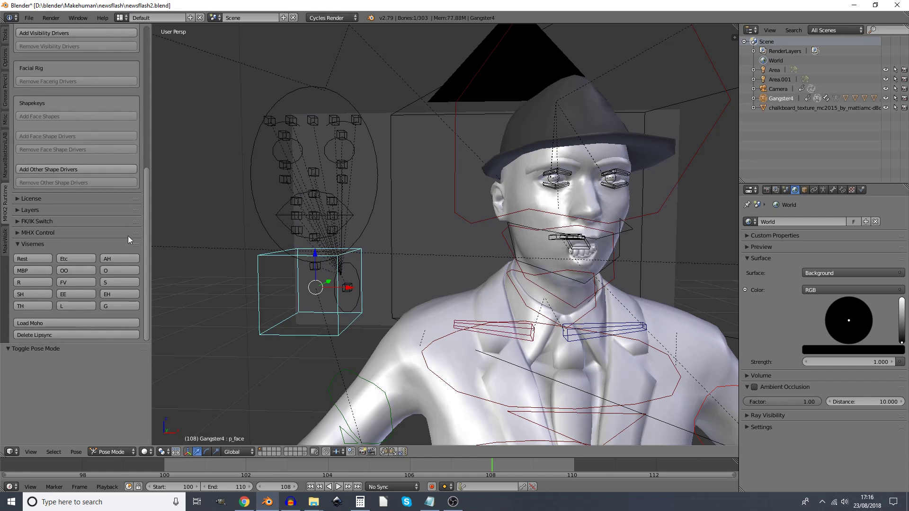
pyautogui.click(32, 258)
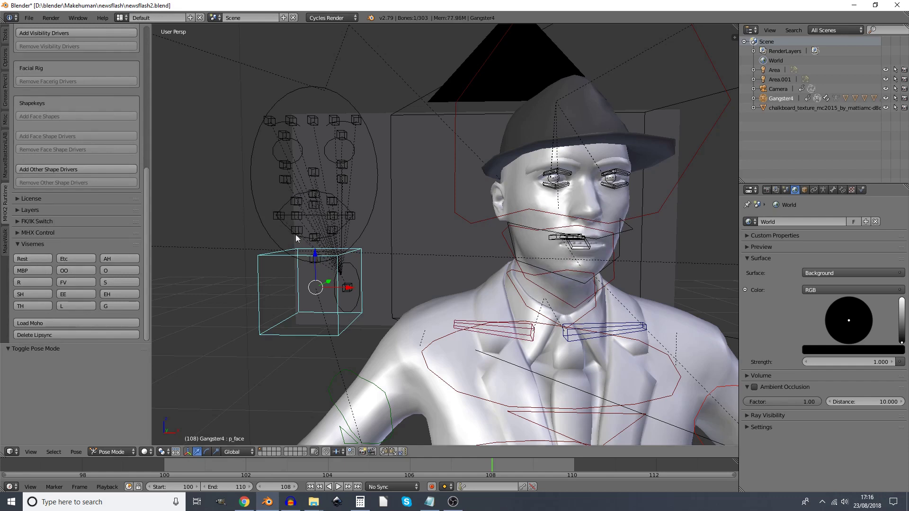
# Step: Create a new pose library in the armature's Object Data settings and name it PoseLib
pyautogui.click(822, 190)
pyautogui.scroll(-5, 849, 379)
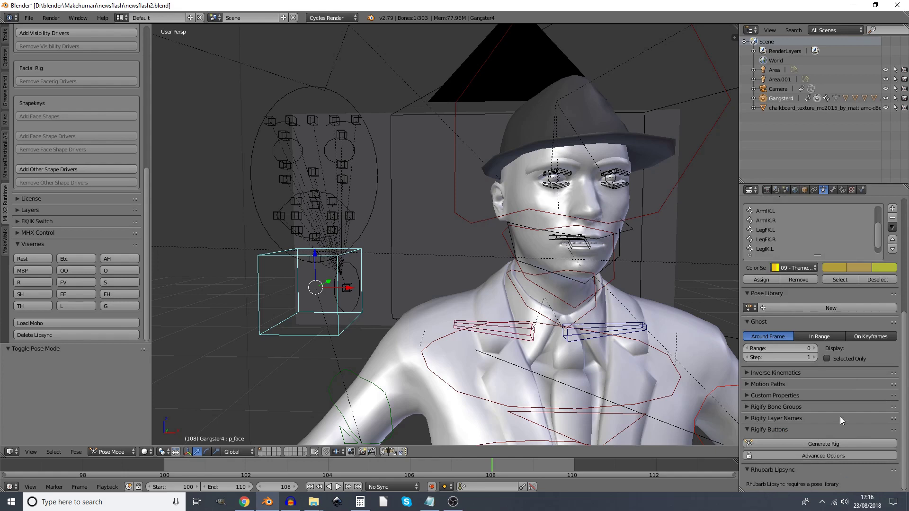
pyautogui.scroll(6, 836, 425)
pyautogui.scroll(-5, 836, 430)
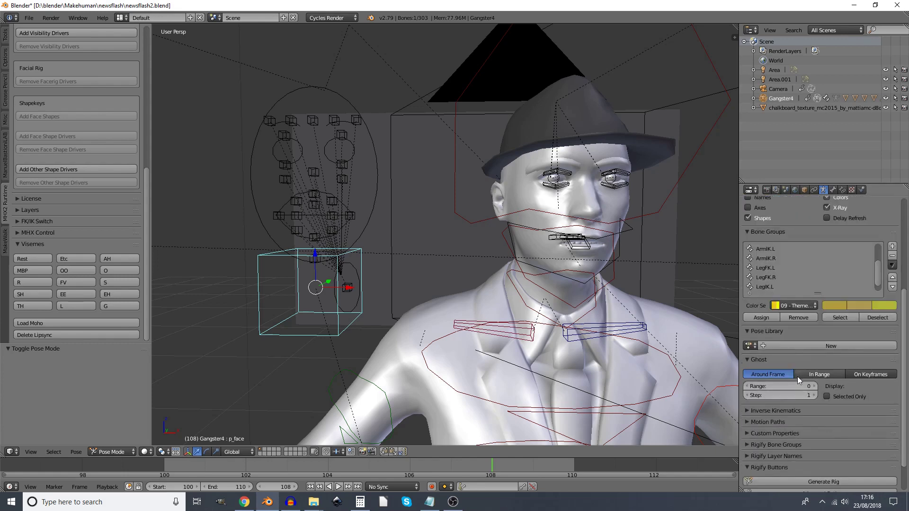
pyautogui.click(806, 348)
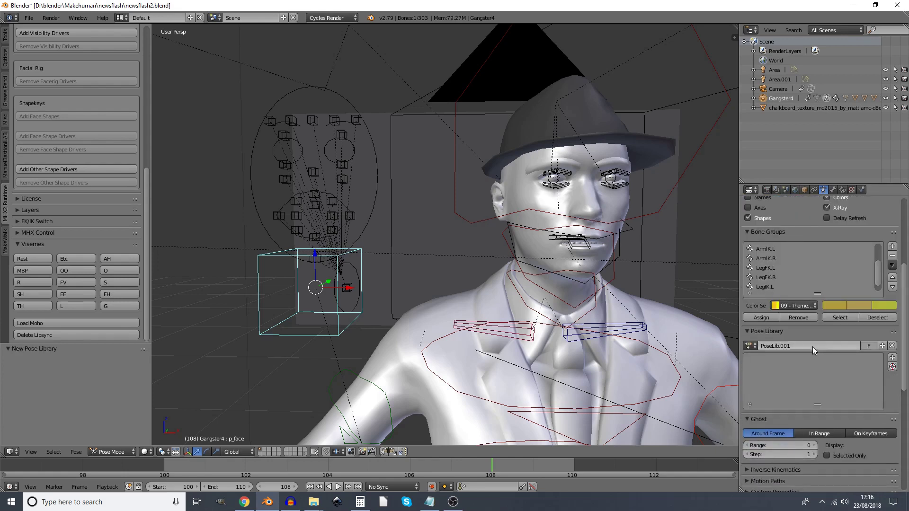
pyautogui.click(812, 346)
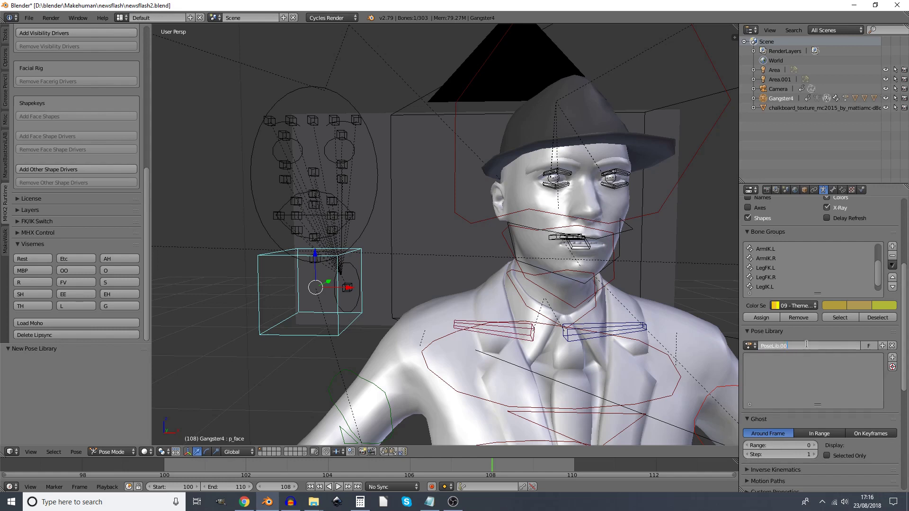
pyautogui.press('Return')
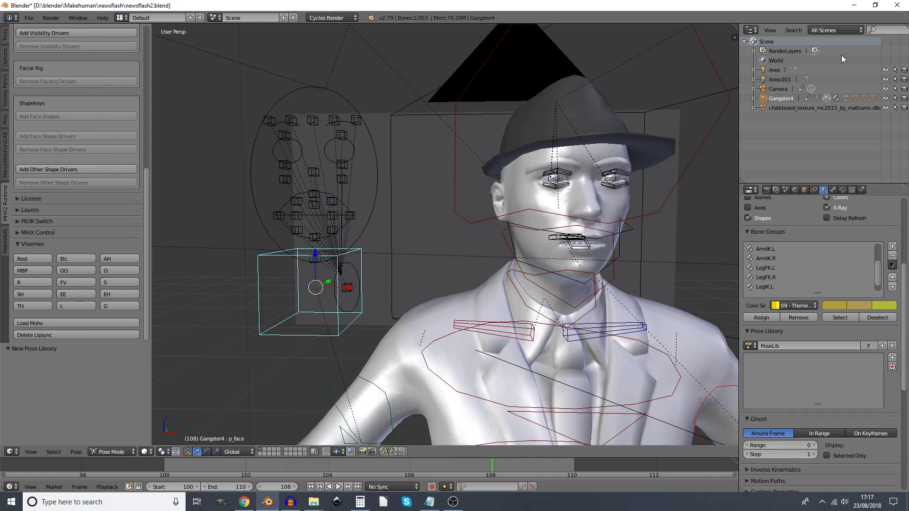
# Step: Turn the Outliner into a UV/Image Editor and load shaperef.png from the Rhubarb folder
pyautogui.click(753, 32)
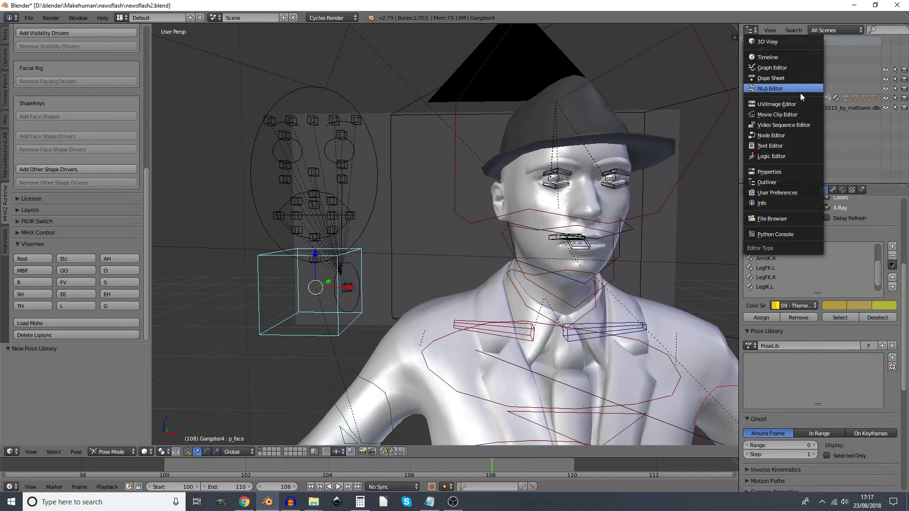
pyautogui.click(771, 103)
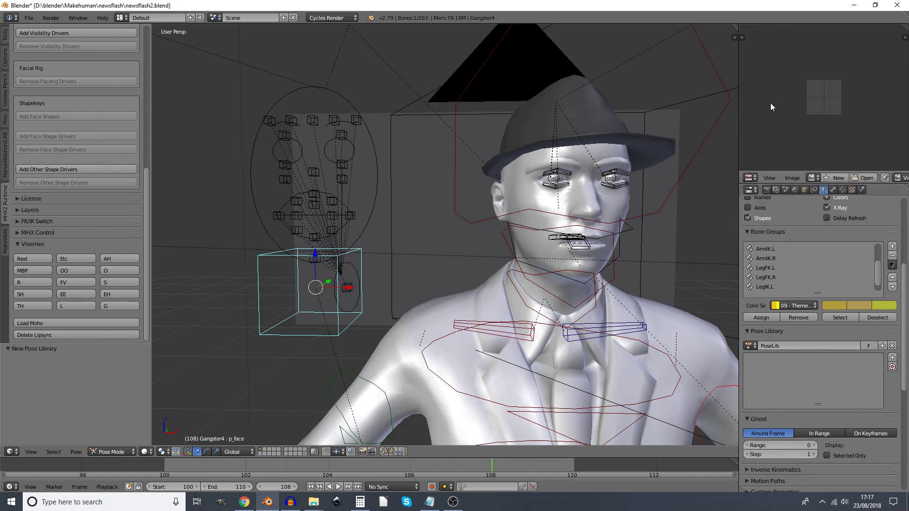
pyautogui.click(866, 177)
pyautogui.click(33, 191)
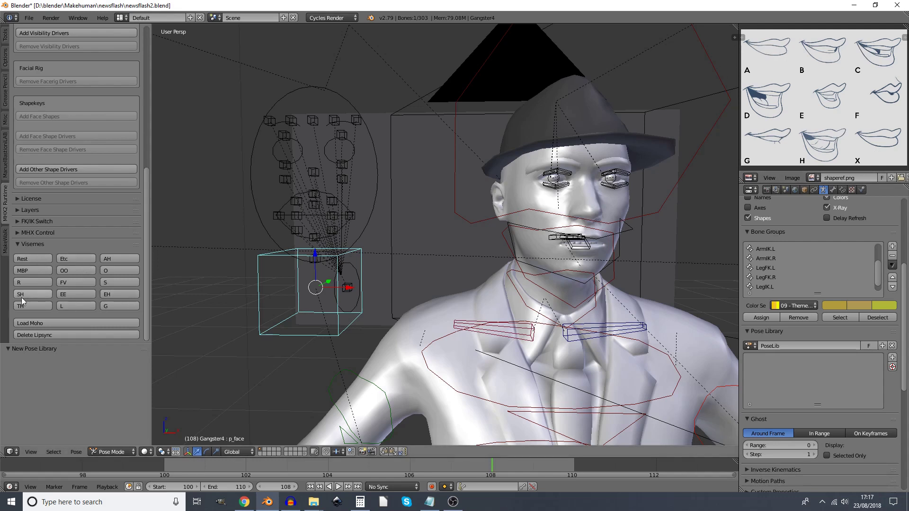
# Step: Apply the MBP closed-lips viseme, testing then cancelling a move of the upper-lip bone
pyautogui.click(27, 272)
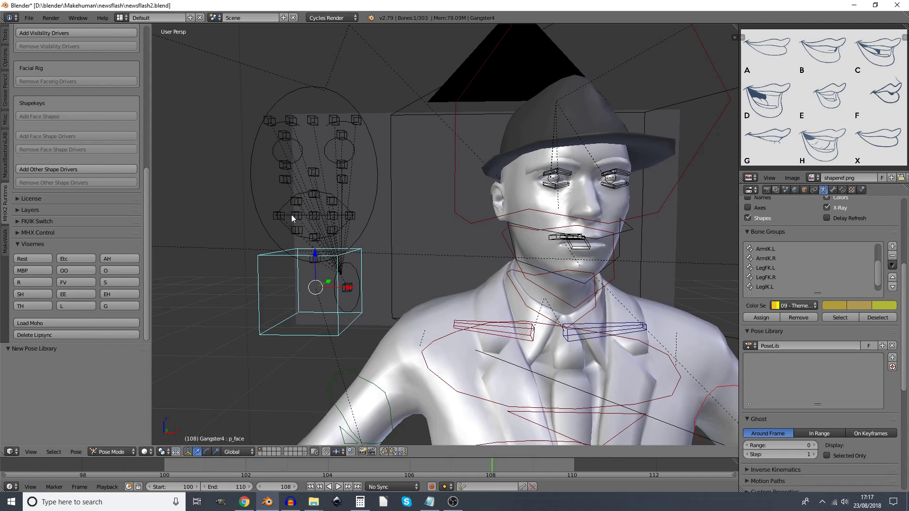
pyautogui.rightClick(335, 203)
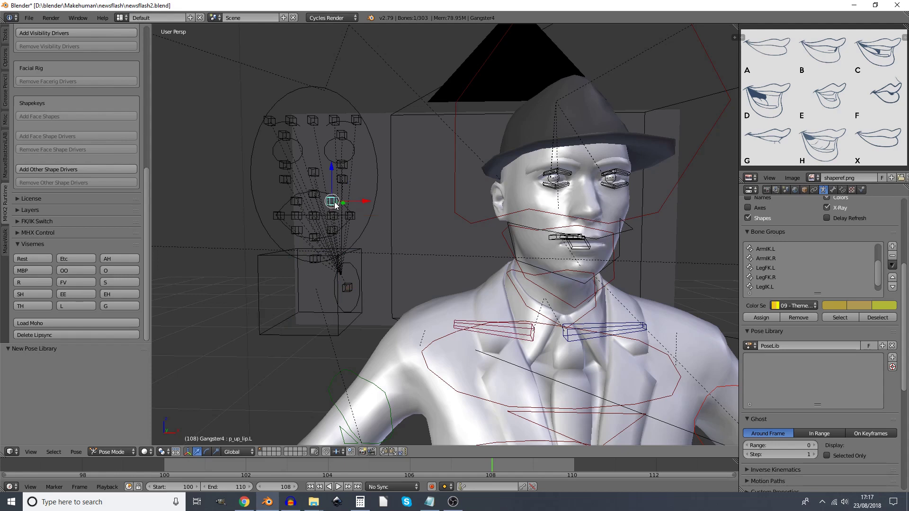
pyautogui.press('g')
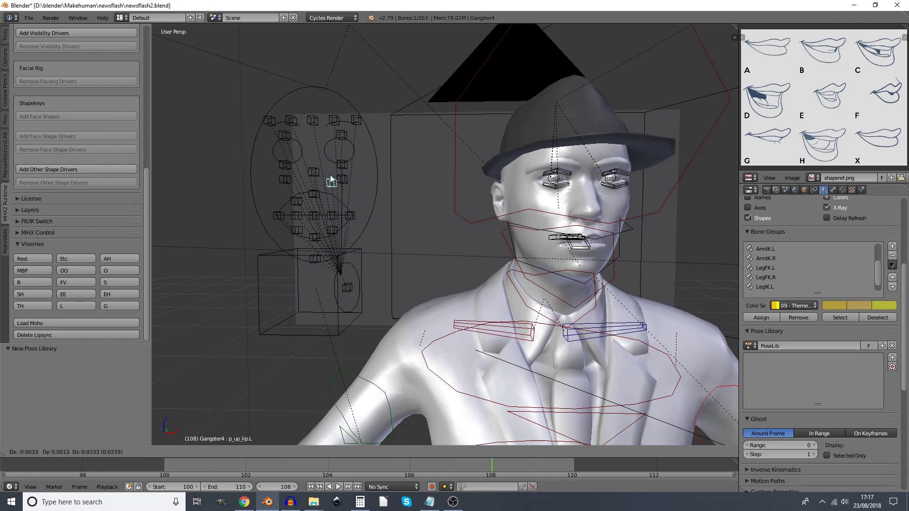
pyautogui.rightClick(330, 200)
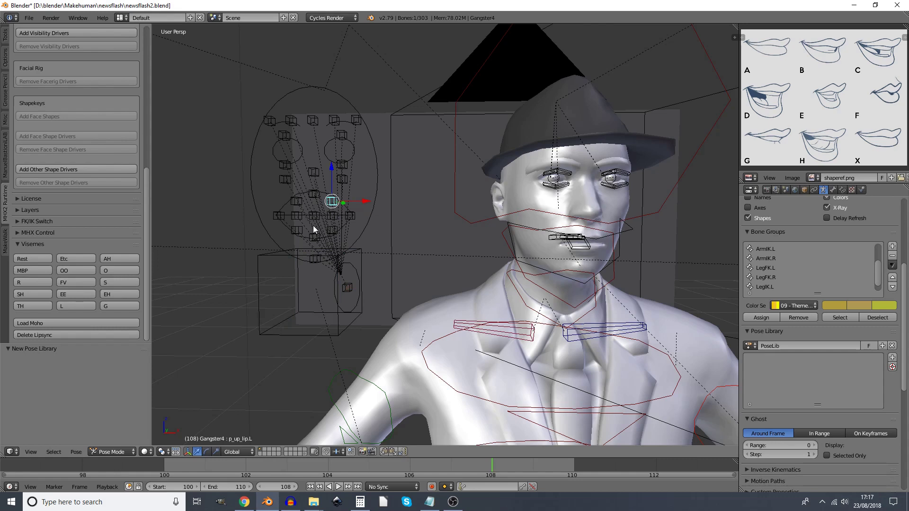
# Step: Circle-select the lip and mouth control bones, undoing a stray 3D cursor placement
pyautogui.press('c')
pyautogui.moveTo(311, 223)
pyautogui.mouseDown()
pyautogui.moveTo(284, 210)
pyautogui.moveTo(320, 199)
pyautogui.moveTo(337, 217)
pyautogui.moveTo(314, 229)
pyautogui.mouseUp()
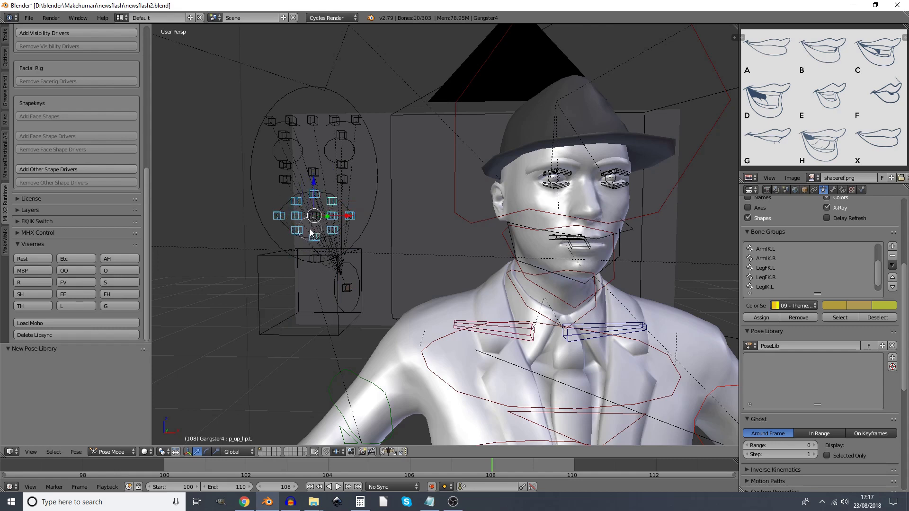
pyautogui.click(315, 261)
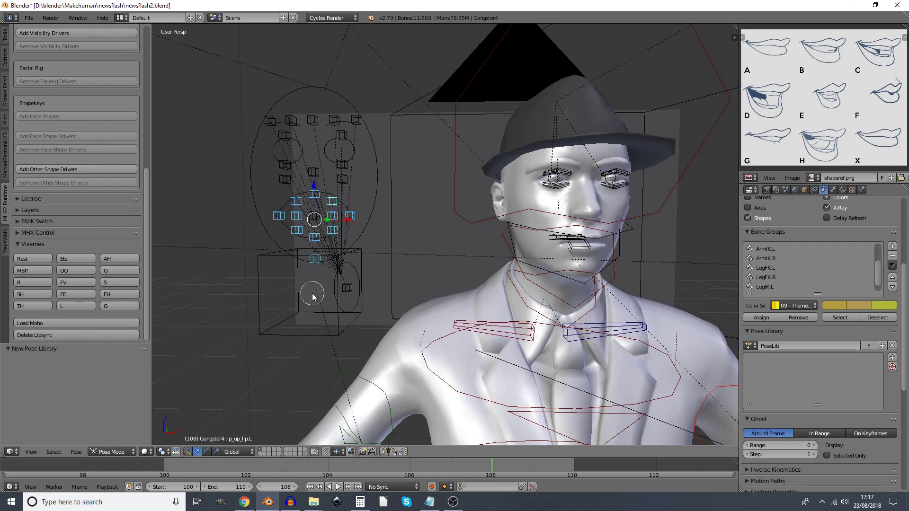
pyautogui.click(348, 291)
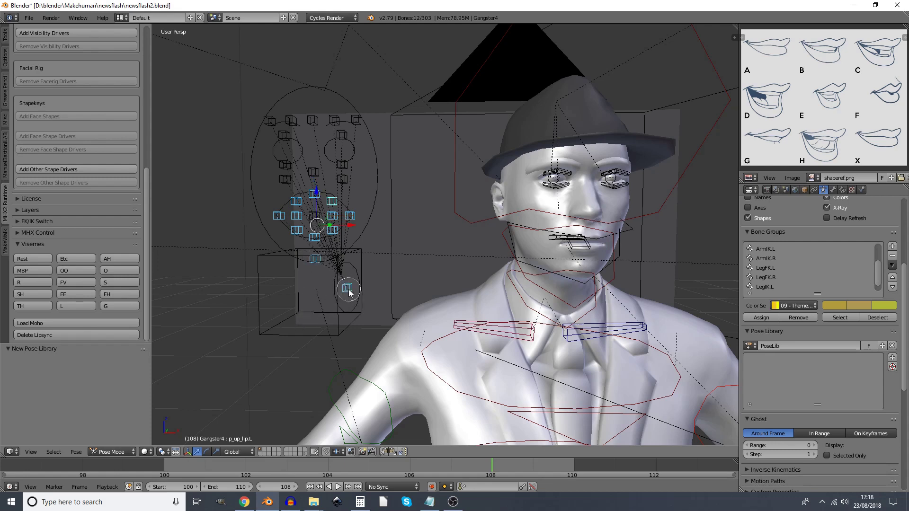
pyautogui.click(316, 215)
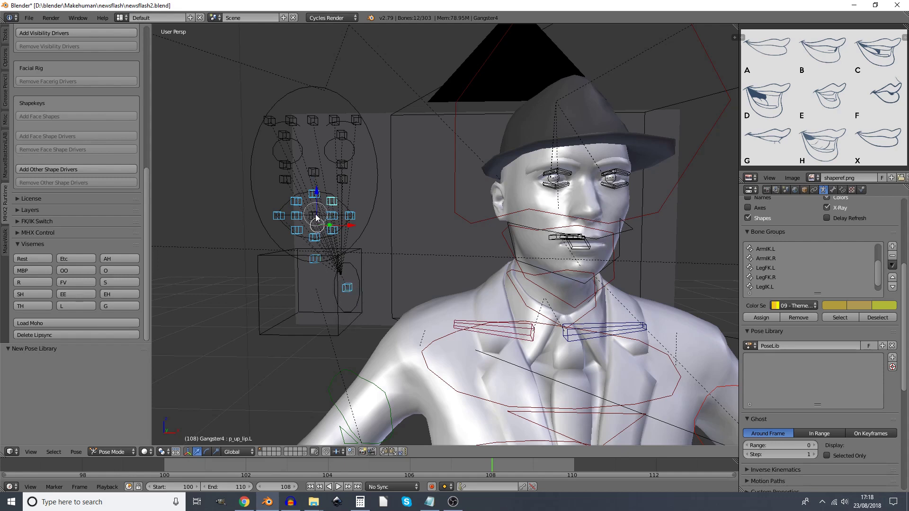
pyautogui.click(316, 241)
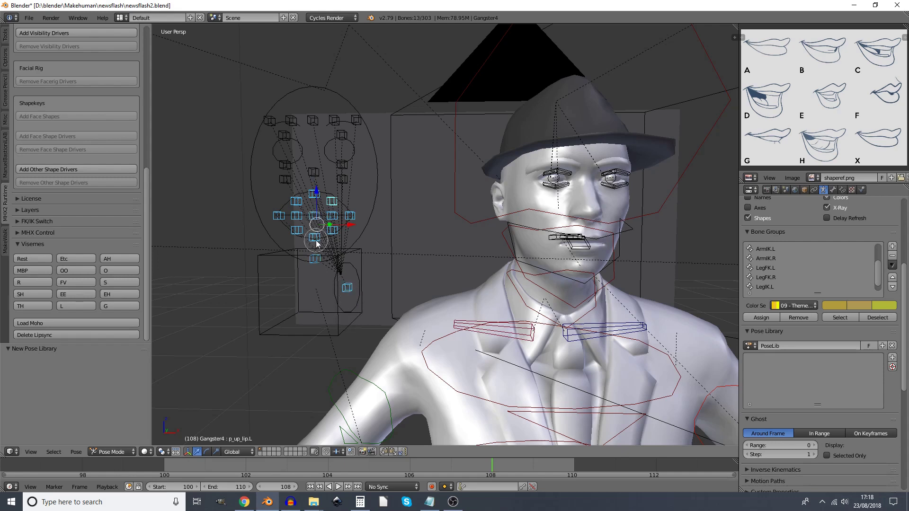
pyautogui.hotkey('ctrl', 'z')
# Step: Add the current mouth pose to PoseLib as a new pose named A
pyautogui.click(892, 358)
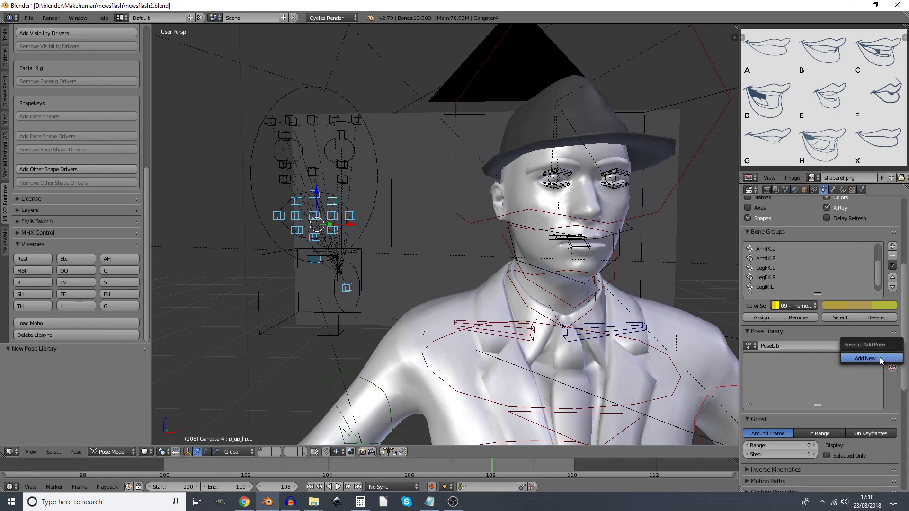
pyautogui.click(880, 358)
pyautogui.press('BackSpace')
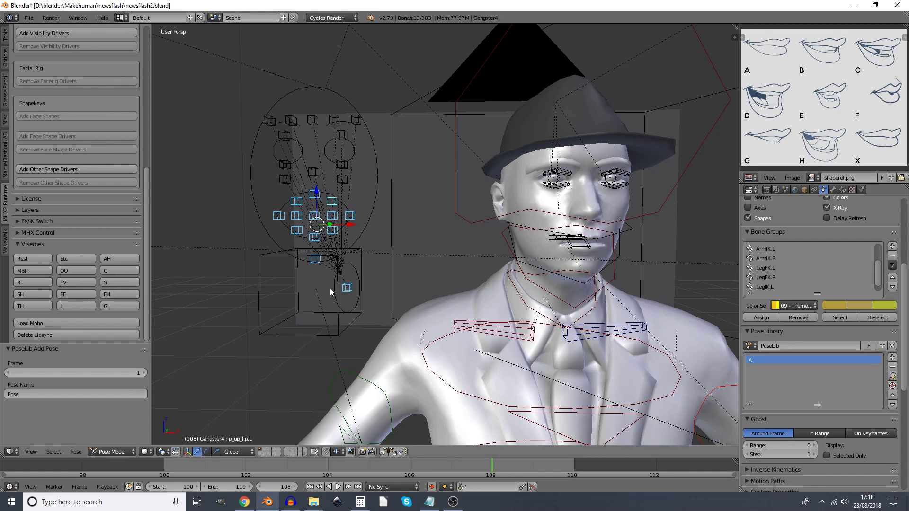
# Step: Open the mouth slightly by raising the mouth corners and upper lip and lowering the lower lip
pyautogui.rightClick(318, 256)
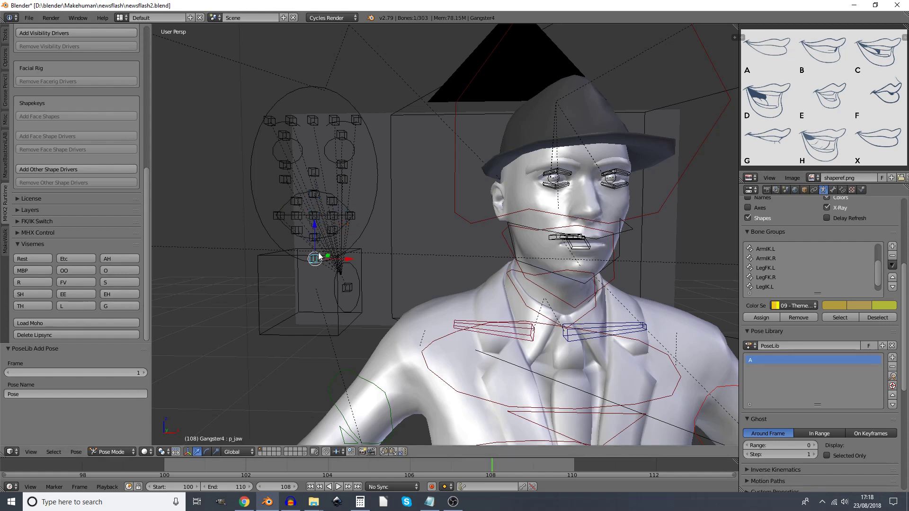
pyautogui.rightClick(297, 215)
pyautogui.press('g')
pyautogui.press('z')
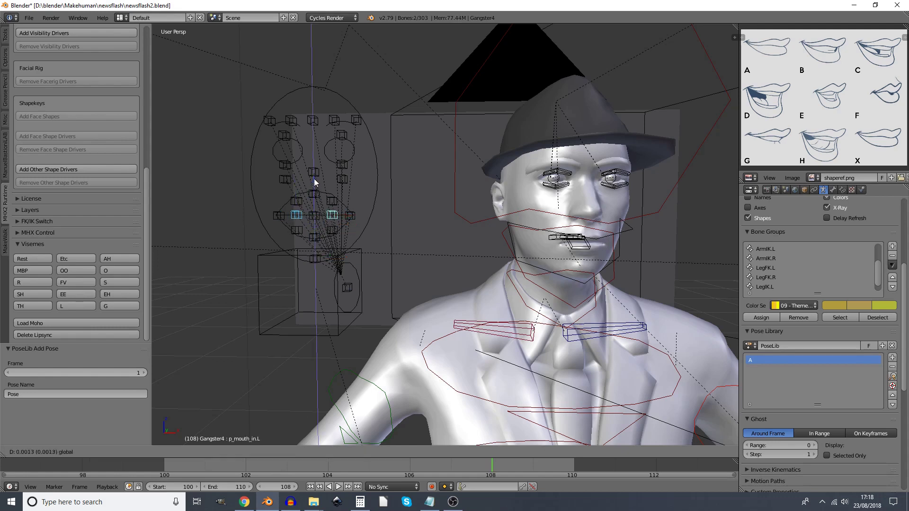
pyautogui.click(315, 181)
pyautogui.rightClick(297, 201)
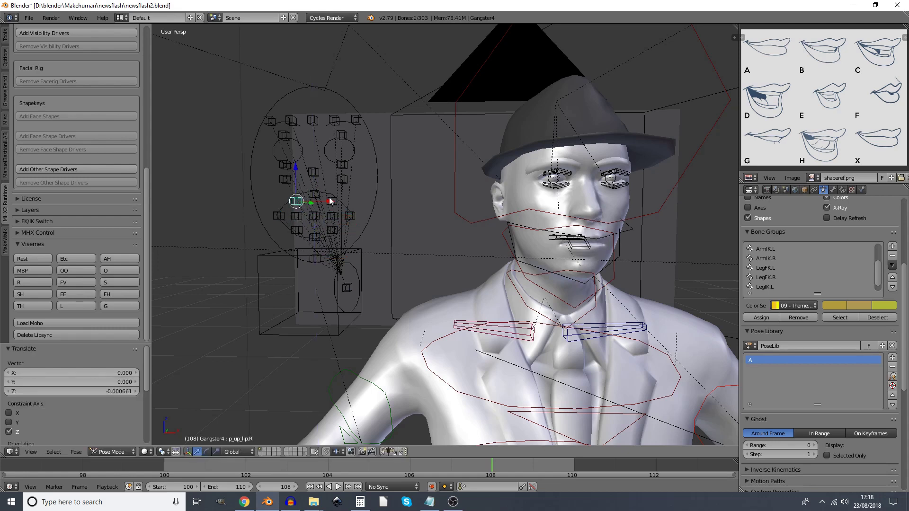
pyautogui.keyDown('shift'); pyautogui.rightClick(331, 201); pyautogui.keyUp('shift')
pyautogui.moveTo(316, 178); pyautogui.dragTo(316, 166)
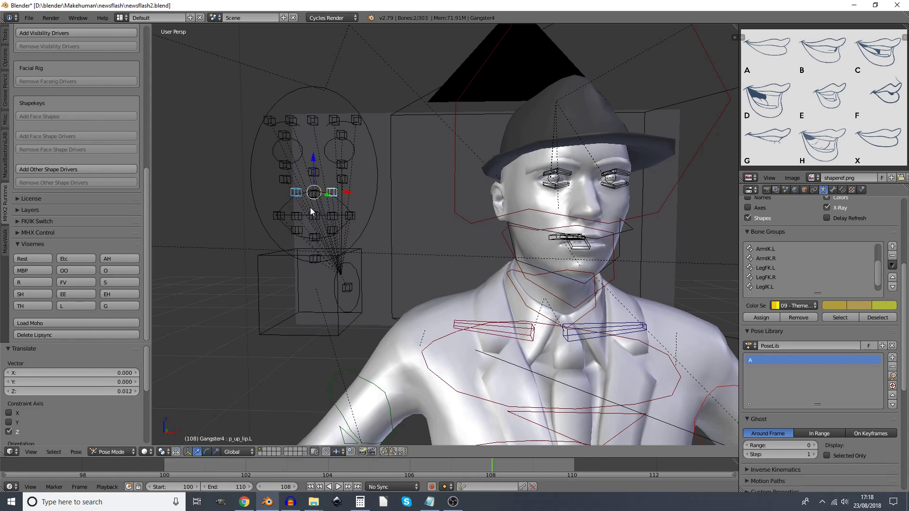
pyautogui.rightClick(301, 232)
pyautogui.keyDown('shift'); pyautogui.rightClick(333, 232); pyautogui.keyUp('shift')
pyautogui.moveTo(314, 199); pyautogui.dragTo(313, 204)
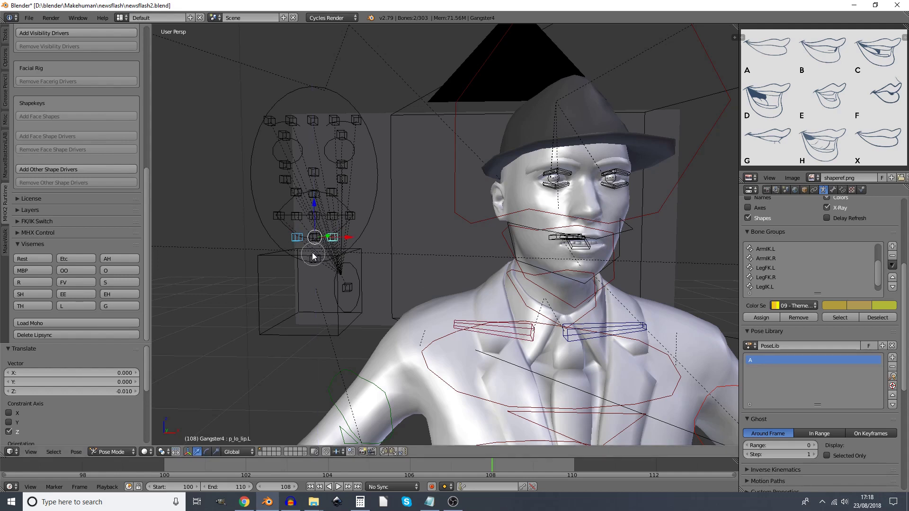
# Step: Select all mouth control bones and save the pose to PoseLib as B
pyautogui.moveTo(312, 256)
pyautogui.mouseDown()
pyautogui.moveTo(290, 223)
pyautogui.moveTo(310, 207)
pyautogui.moveTo(302, 204)
pyautogui.moveTo(327, 203)
pyautogui.moveTo(330, 217)
pyautogui.moveTo(347, 221)
pyautogui.moveTo(347, 284)
pyautogui.mouseUp()
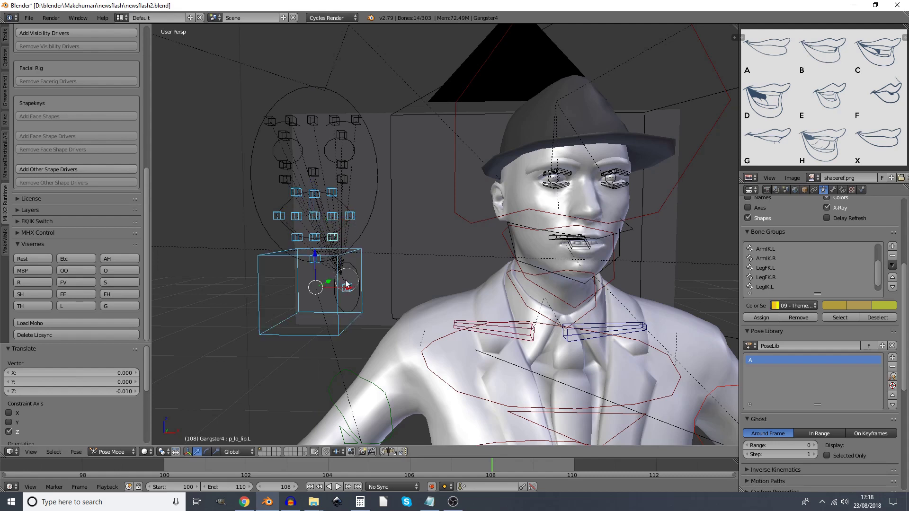
pyautogui.rightClick(346, 284)
pyautogui.click(892, 360)
pyautogui.click(849, 361)
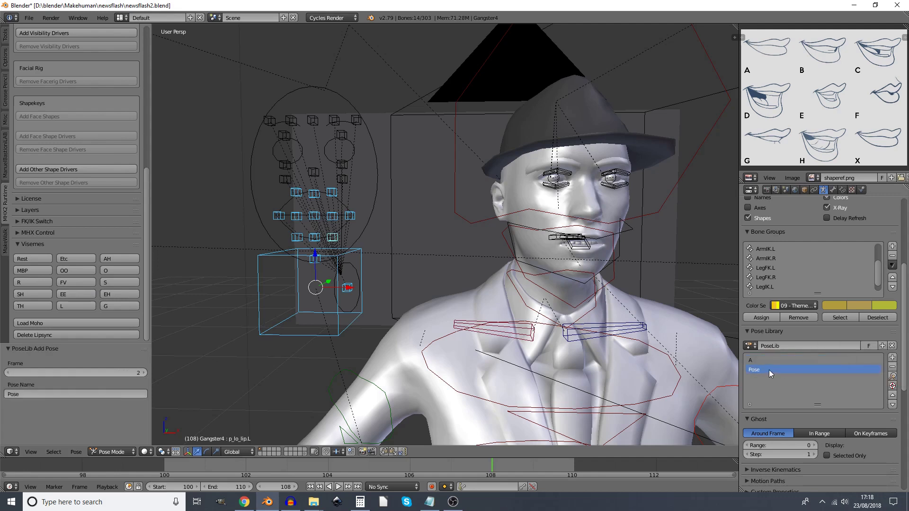
pyautogui.write('B')
pyautogui.press('Return')
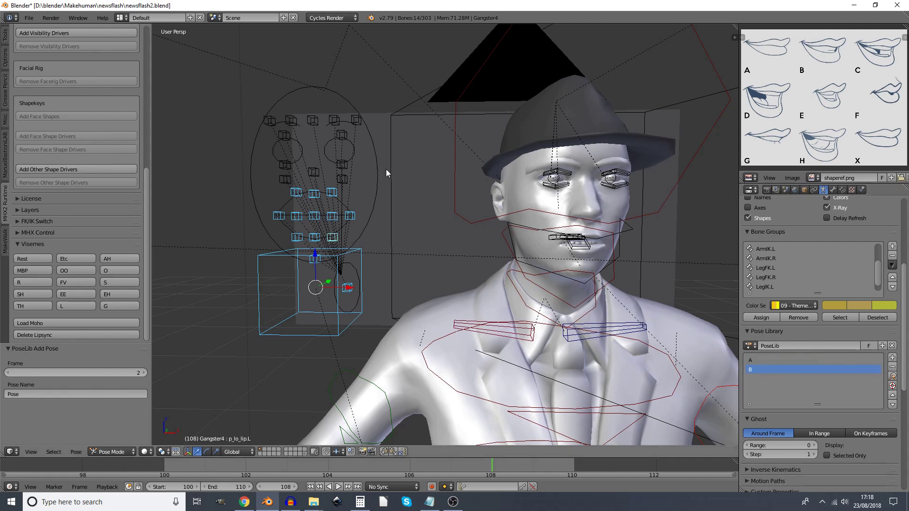
# Step: Open the mouth wider by dropping the jaw and lower lip and raising the upper lip
pyautogui.rightClick(316, 260)
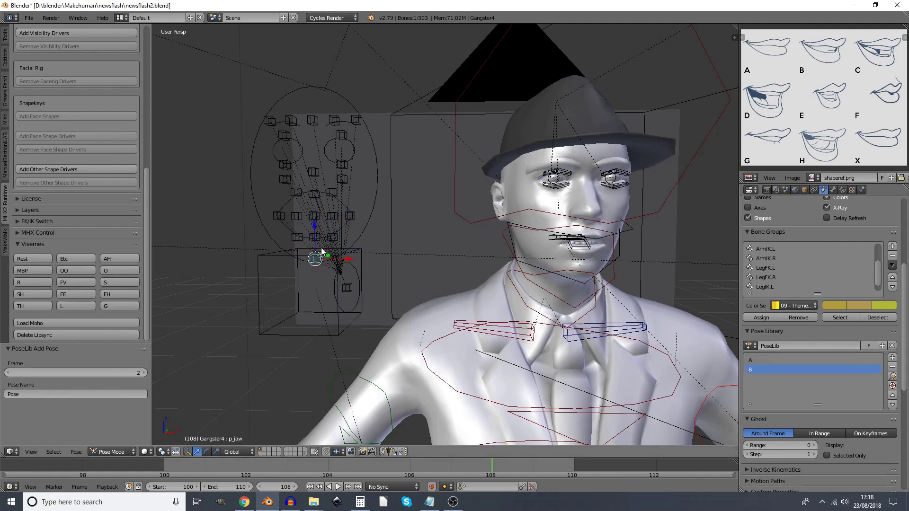
pyautogui.moveTo(314, 224); pyautogui.dragTo(314, 228)
pyautogui.rightClick(314, 235)
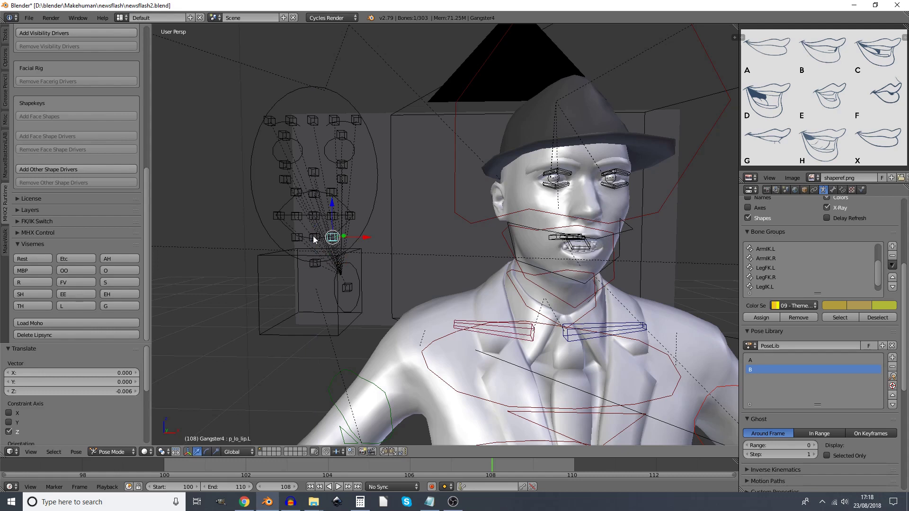
pyautogui.keyDown('shift'); pyautogui.rightClick(297, 237); pyautogui.keyUp('shift')
pyautogui.press('g')
pyautogui.press('z')
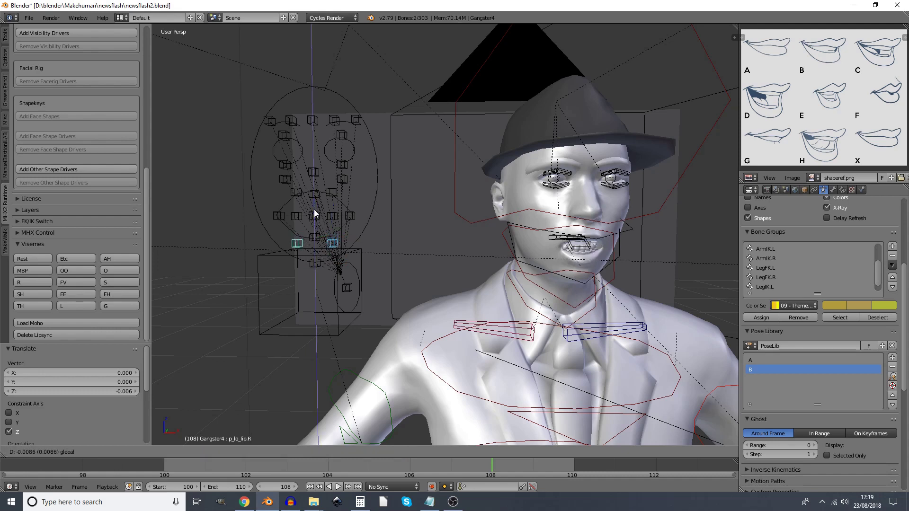
pyautogui.click(314, 208)
pyautogui.rightClick(331, 192)
pyautogui.keyDown('shift'); pyautogui.rightClick(297, 192); pyautogui.keyUp('shift')
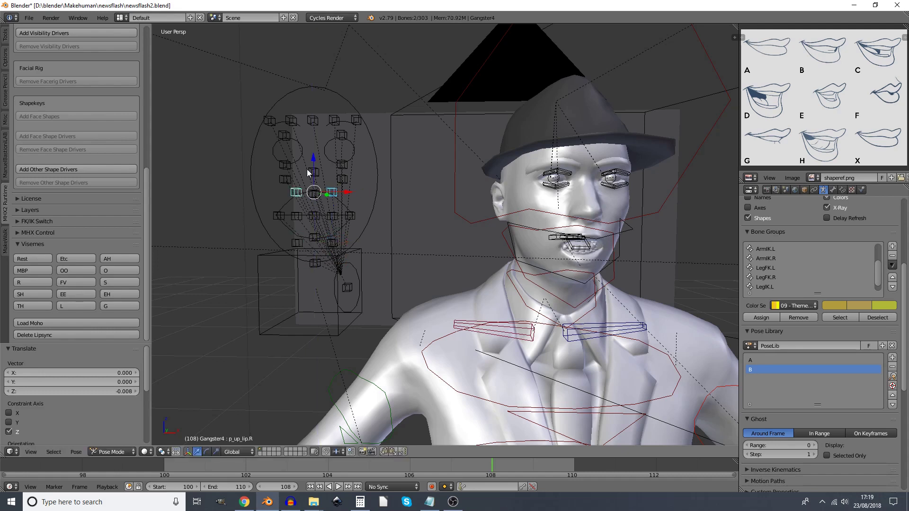
pyautogui.moveTo(314, 161); pyautogui.dragTo(314, 154)
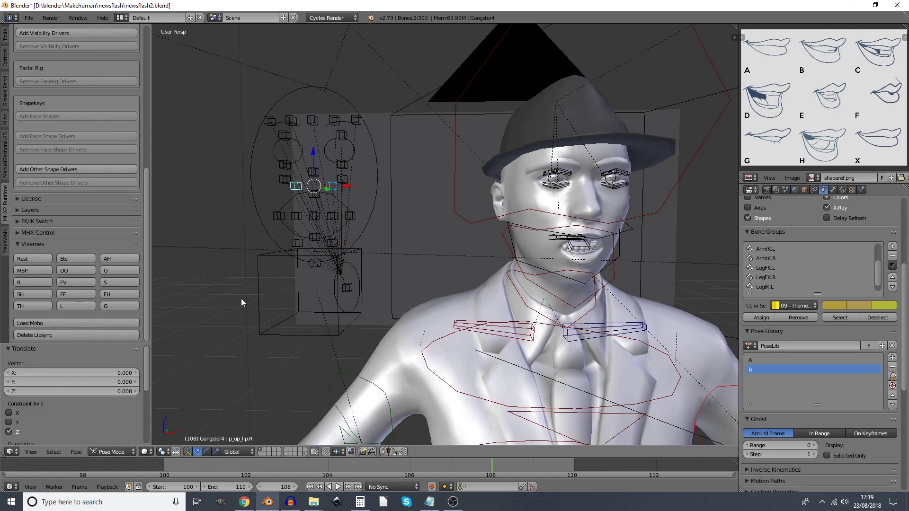
# Step: Select the mouth bones without the jaw control and save the pose as C with Shift+L
pyautogui.press('c')
pyautogui.moveTo(326, 239); pyautogui.dragTo(320, 201)
pyautogui.moveTo(280, 228)
pyautogui.mouseDown()
pyautogui.moveTo(347, 226)
pyautogui.moveTo(341, 272)
pyautogui.moveTo(351, 297)
pyautogui.mouseUp()
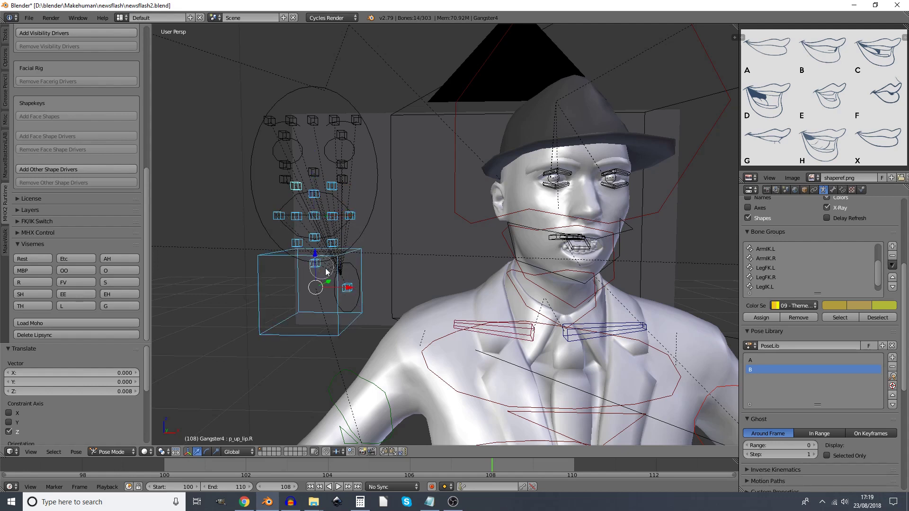
pyautogui.rightClick(339, 318)
pyautogui.keyDown('shift'); pyautogui.rightClick(338, 317); pyautogui.keyUp('shift')
pyautogui.hotkey('shift', 'l')
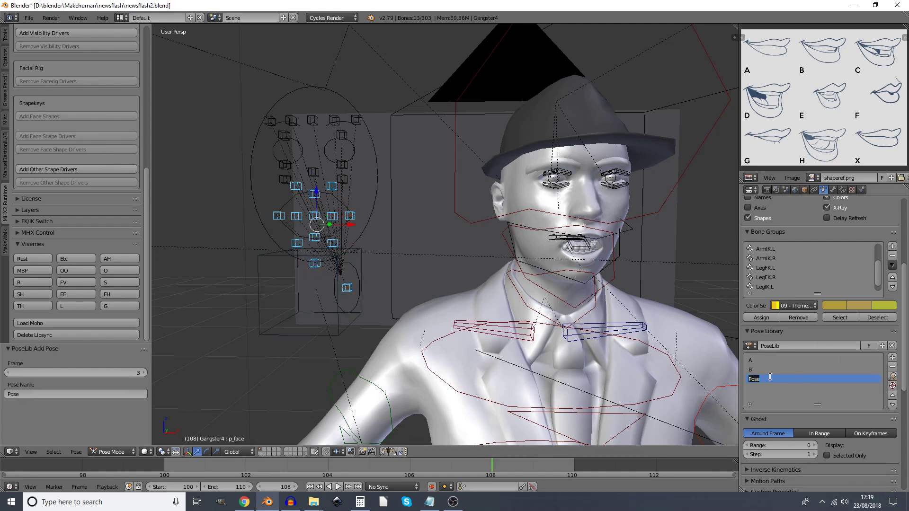
# Step: Store the current mouth shape as pose D after an undone upper-lip nudge
pyautogui.rightClick(296, 184)
pyautogui.keyDown('shift'); pyautogui.rightClick(331, 185); pyautogui.keyUp('shift')
pyautogui.moveTo(313, 151); pyautogui.dragTo(314, 156)
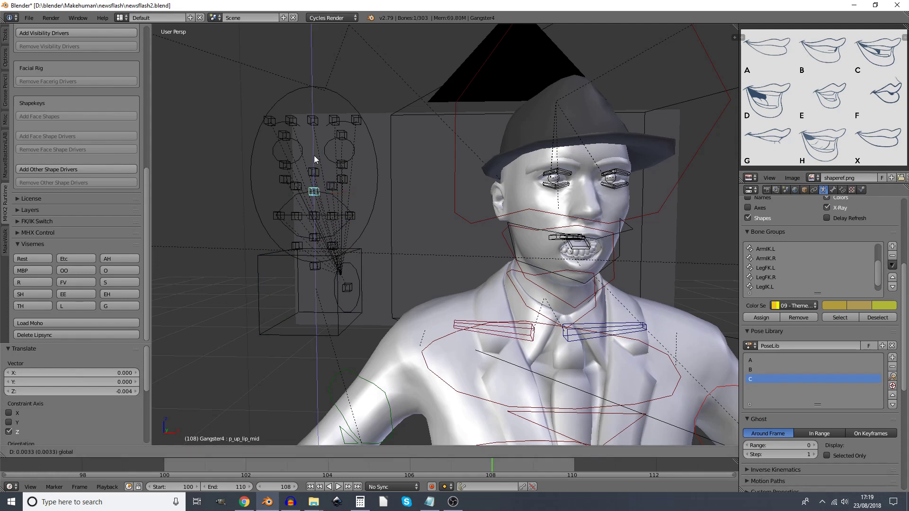
pyautogui.hotkey('ctrl', 'z')
pyautogui.hotkey('ctrl', 'z')
pyautogui.hotkey('ctrl', 'z')
pyautogui.hotkey('ctrl', 'z')
pyautogui.hotkey('ctrl', 'z')
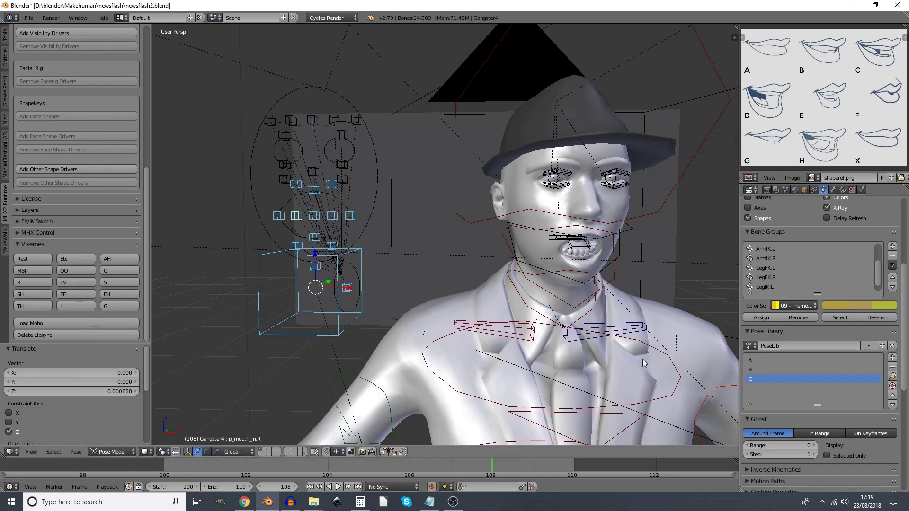
pyautogui.click(892, 357)
pyautogui.click(869, 357)
# Step: Apply the OO viseme, select the mouth bones and store it as pose E
pyautogui.click(80, 271)
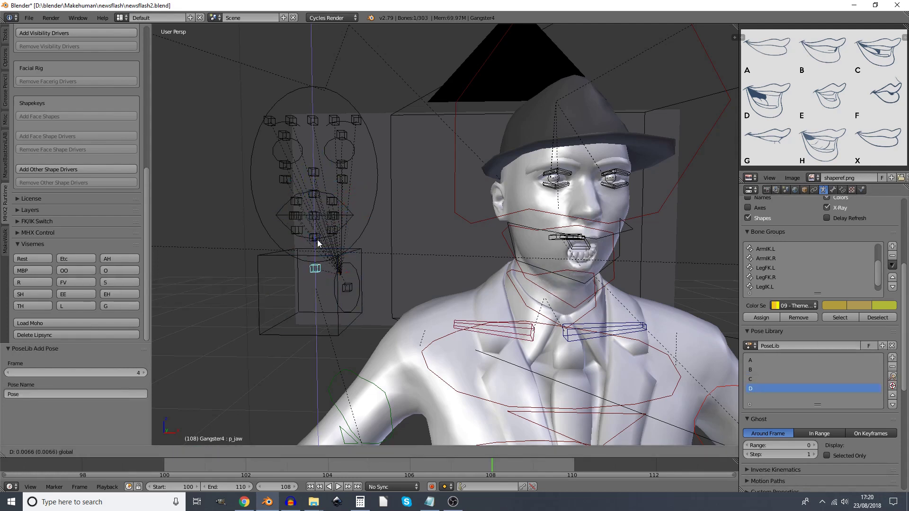
pyautogui.moveTo(317, 240); pyautogui.dragTo(308, 201)
pyautogui.click(892, 358)
pyautogui.click(839, 373)
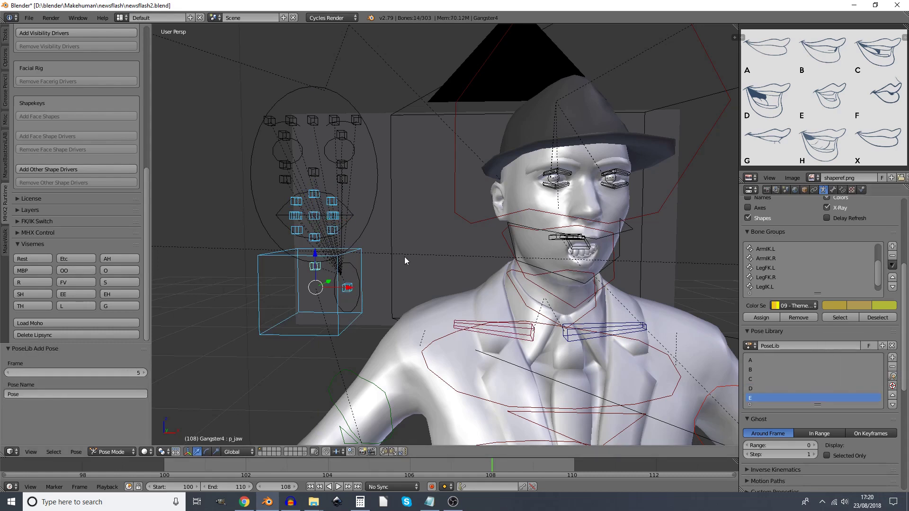
# Step: Reset the jaw bone, box-select the 14 mouth bones and store pose F
pyautogui.rightClick(316, 256)
pyautogui.hotkey('alt', 'r')
pyautogui.press('b')
pyautogui.moveTo(284, 187); pyautogui.dragTo(356, 298)
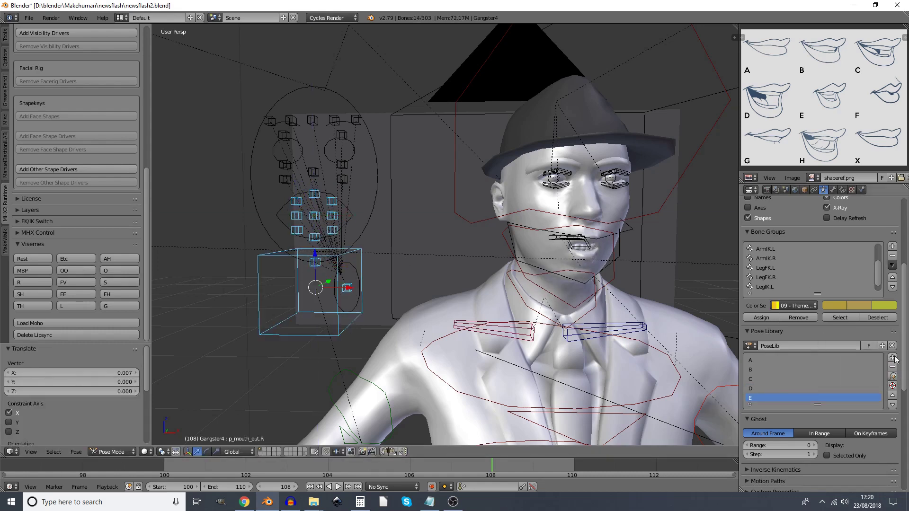
pyautogui.click(892, 358)
pyautogui.click(840, 373)
# Step: Apply the FV viseme and store it as a new pose renamed G
pyautogui.click(107, 305)
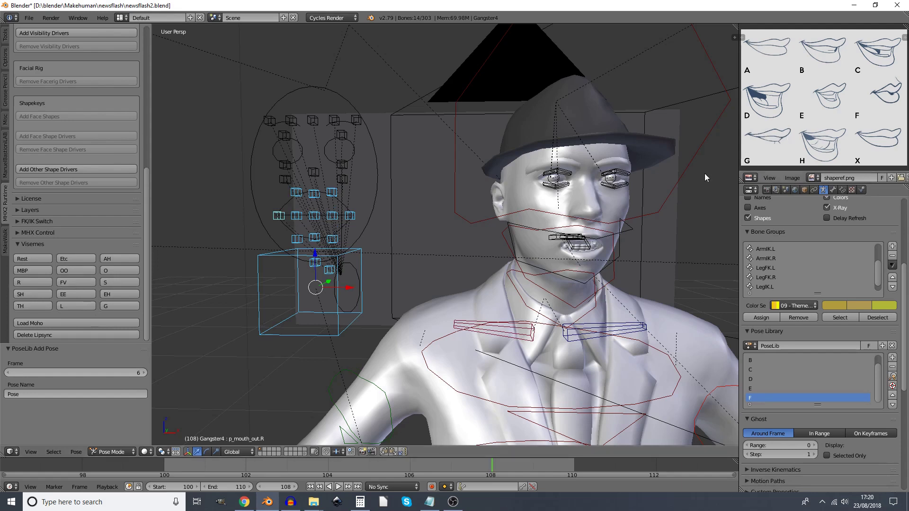
pyautogui.click(80, 282)
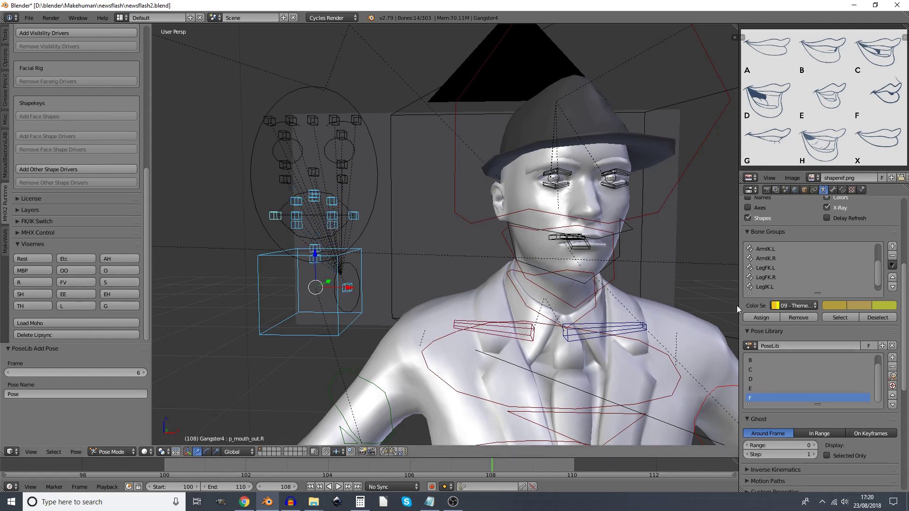
pyautogui.click(893, 357)
pyautogui.click(847, 363)
pyautogui.doubleClick(761, 396)
pyautogui.write('G')
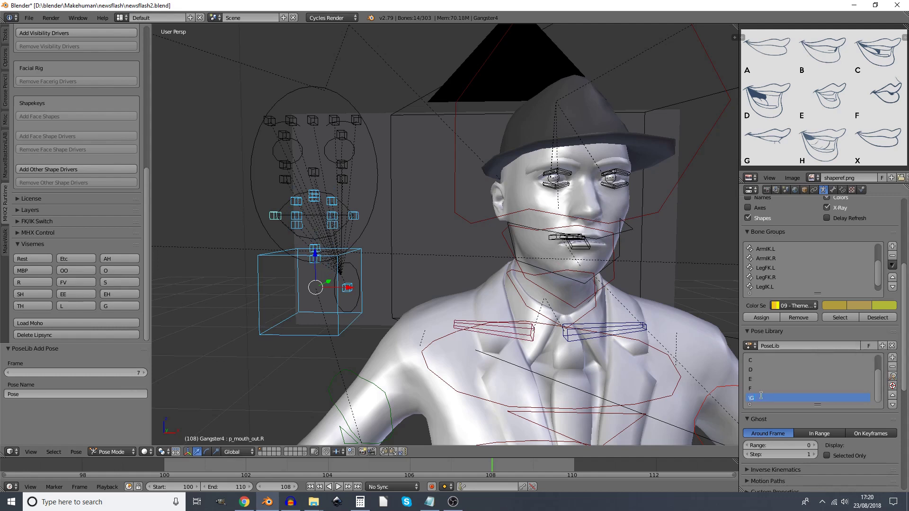
pyautogui.press('Return')
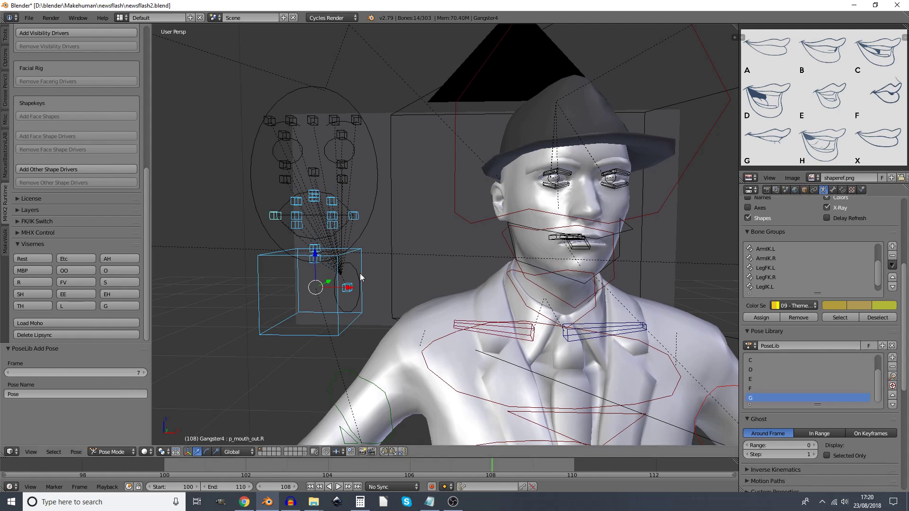
# Step: Apply the L viseme and store it as pose H
pyautogui.click(67, 306)
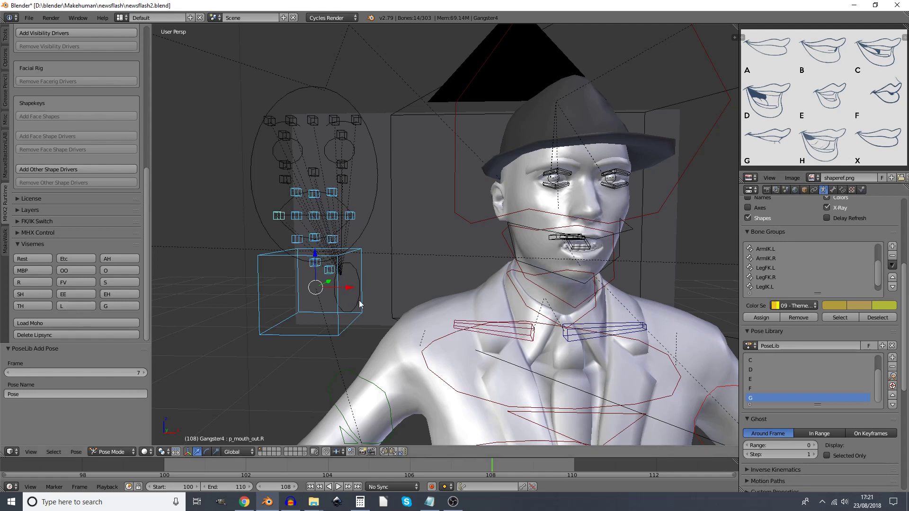
pyautogui.click(893, 358)
pyautogui.click(844, 362)
# Step: Apply the Rest viseme and store it as a new pose renamed X
pyautogui.click(31, 258)
pyautogui.click(892, 358)
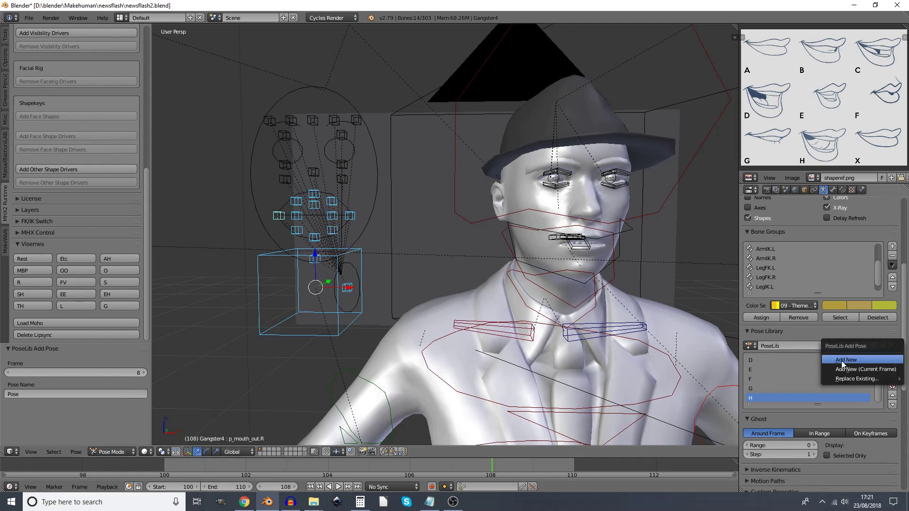
pyautogui.click(845, 362)
pyautogui.doubleClick(755, 399)
pyautogui.write('X')
pyautogui.press('Return')
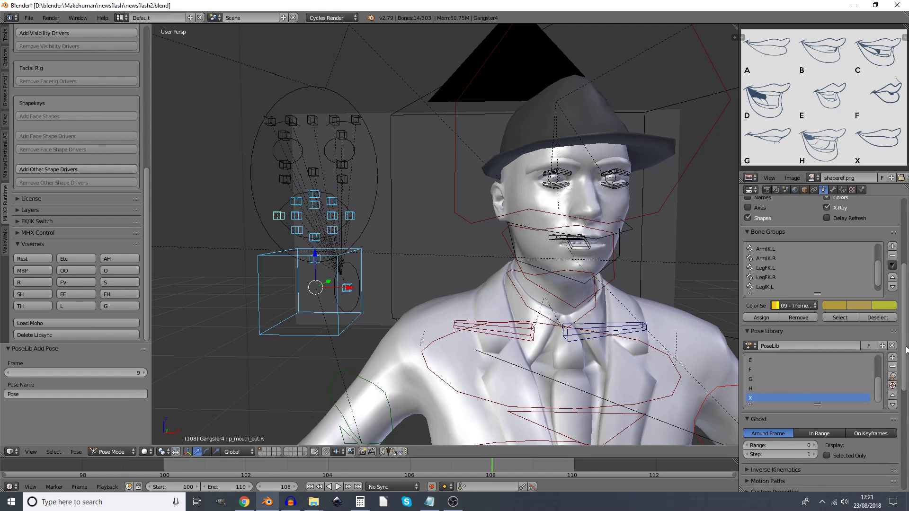
# Step: Map Rhubarb mouth shapes A, B, C and D to poses A, B, C and D
pyautogui.scroll(-10, 899, 391)
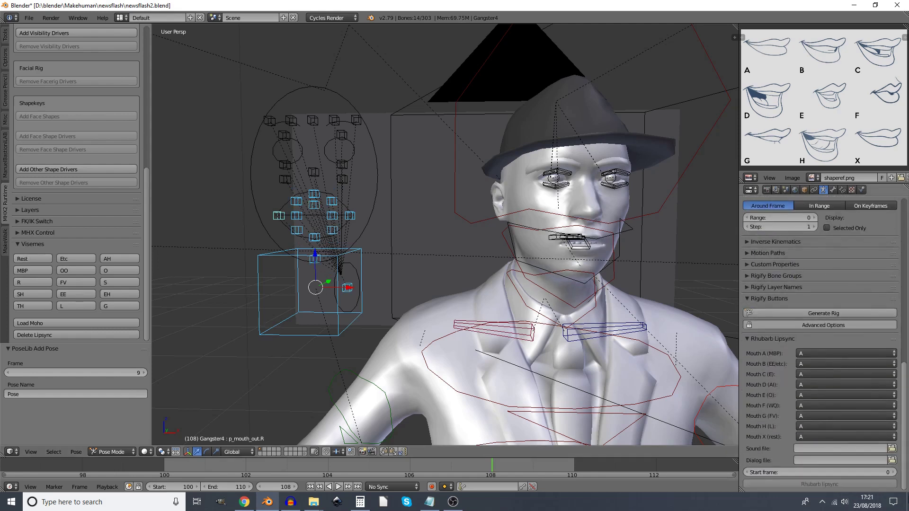
pyautogui.click(808, 358)
pyautogui.click(808, 332)
pyautogui.click(817, 364)
pyautogui.click(815, 352)
pyautogui.click(820, 375)
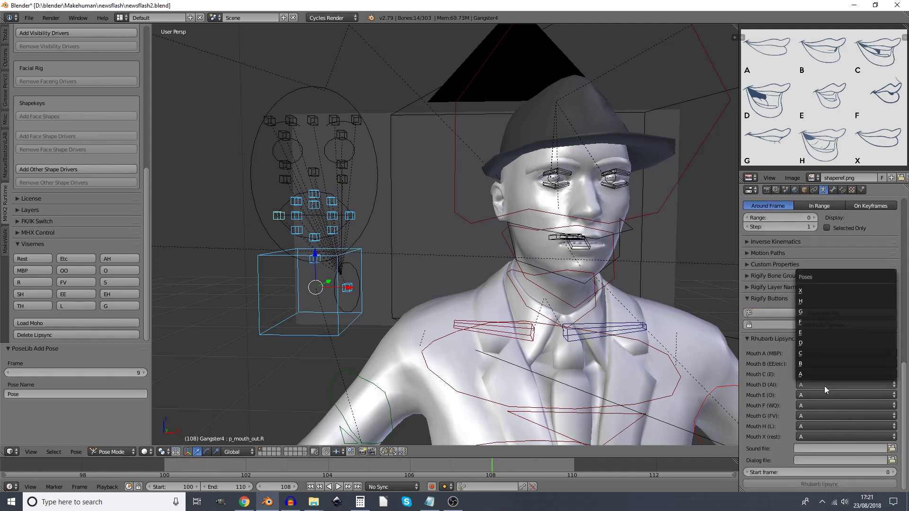
pyautogui.click(809, 342)
pyautogui.click(829, 385)
pyautogui.click(819, 344)
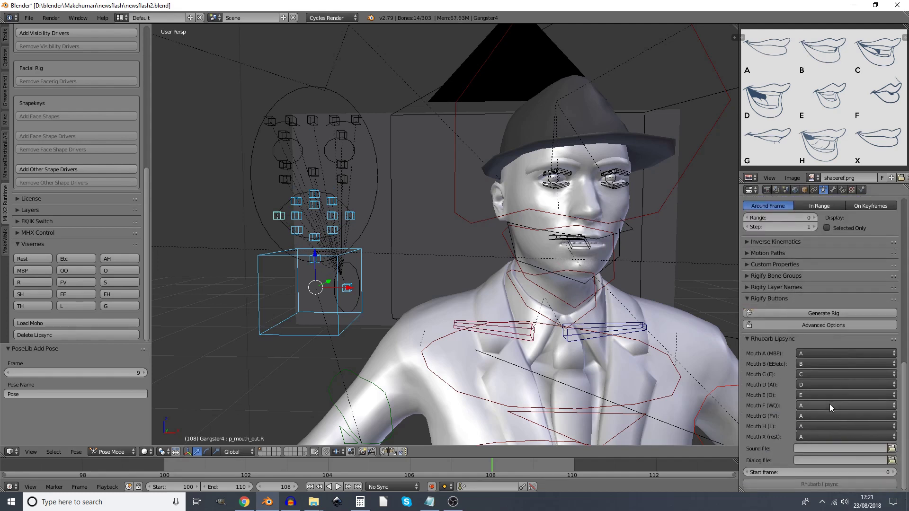
# Step: Map mouths E, F, G, H and X to their matching poses and browse for the sound file
pyautogui.click(830, 396)
pyautogui.click(821, 342)
pyautogui.click(829, 407)
pyautogui.click(823, 344)
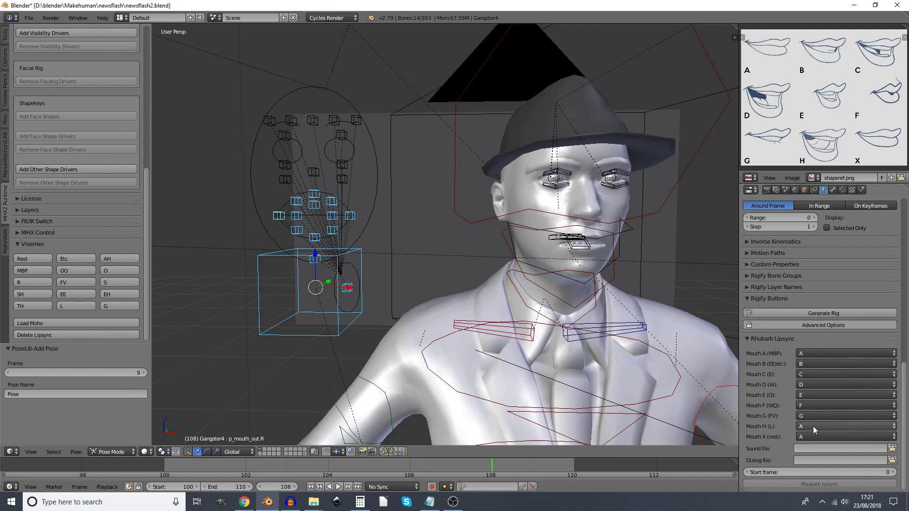
pyautogui.click(815, 417)
pyautogui.click(817, 352)
pyautogui.click(824, 427)
pyautogui.click(812, 353)
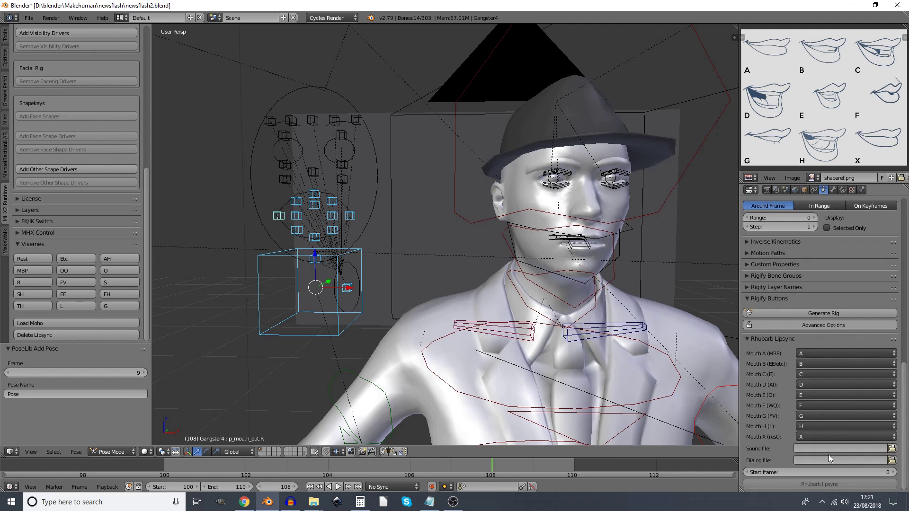
pyautogui.click(824, 436)
pyautogui.click(819, 353)
pyautogui.click(892, 449)
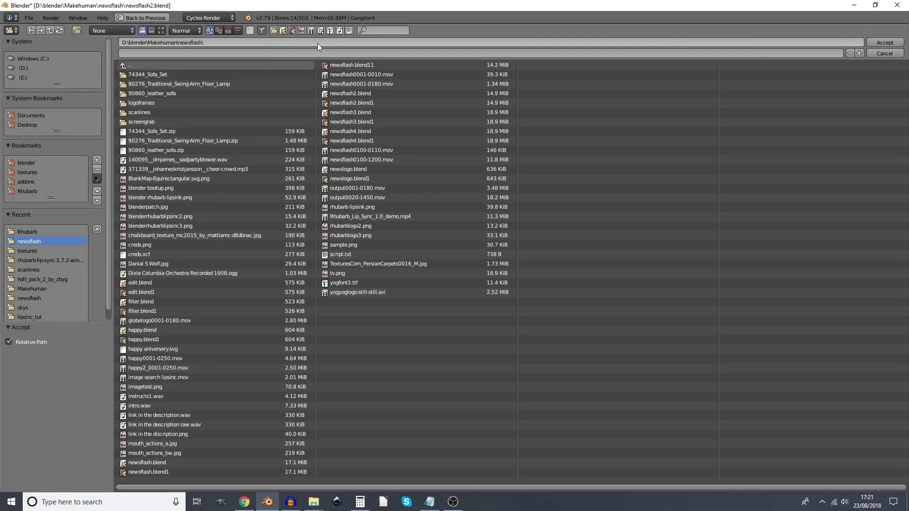
# Step: Set the lip-sync sound file to intro.wav, showing only audio files
pyautogui.click(339, 31)
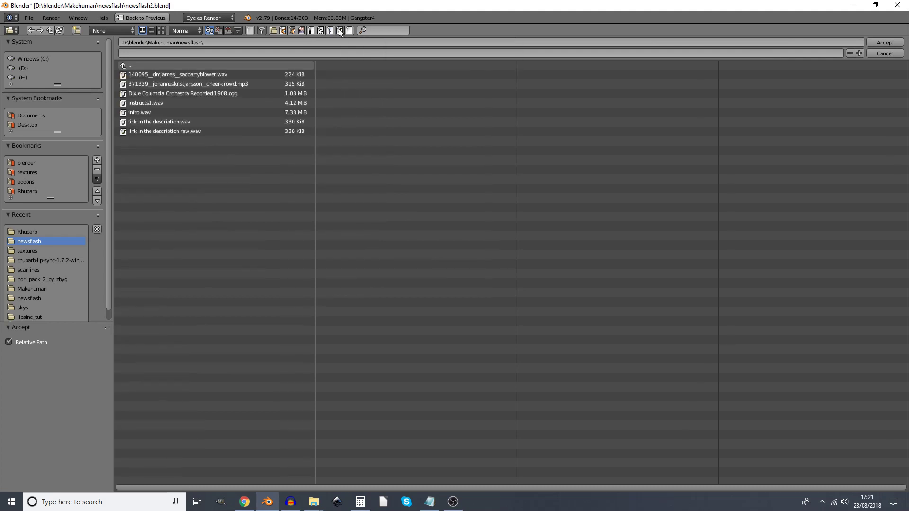
pyautogui.click(197, 112)
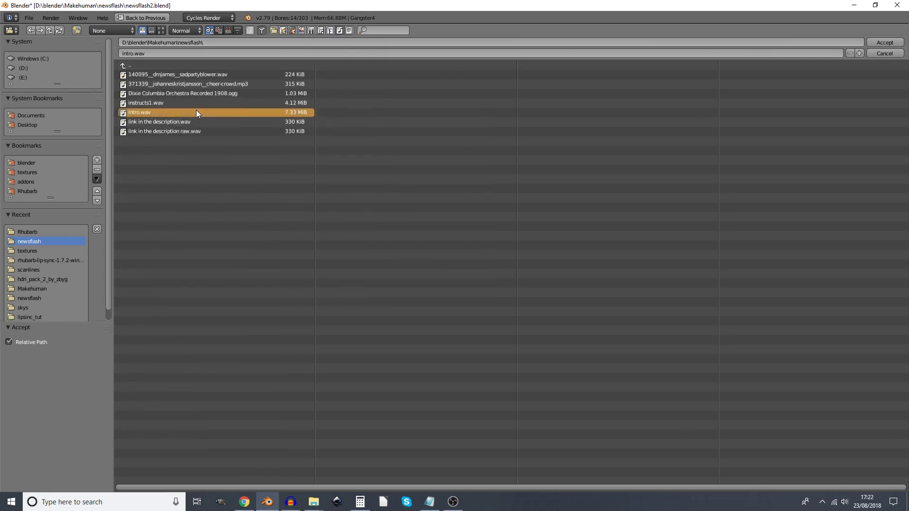
pyautogui.click(887, 45)
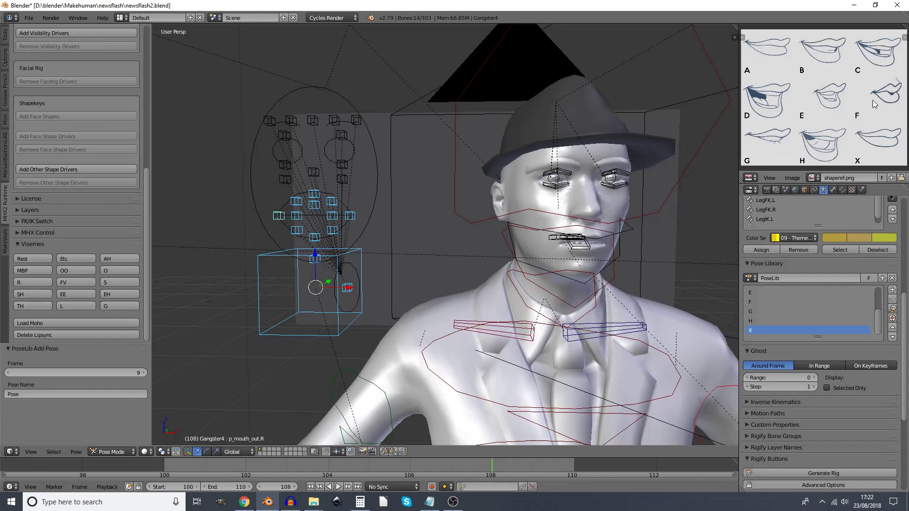
# Step: Set the dialog file to script.txt and split the 3D view into two
pyautogui.scroll(-5, 869, 402)
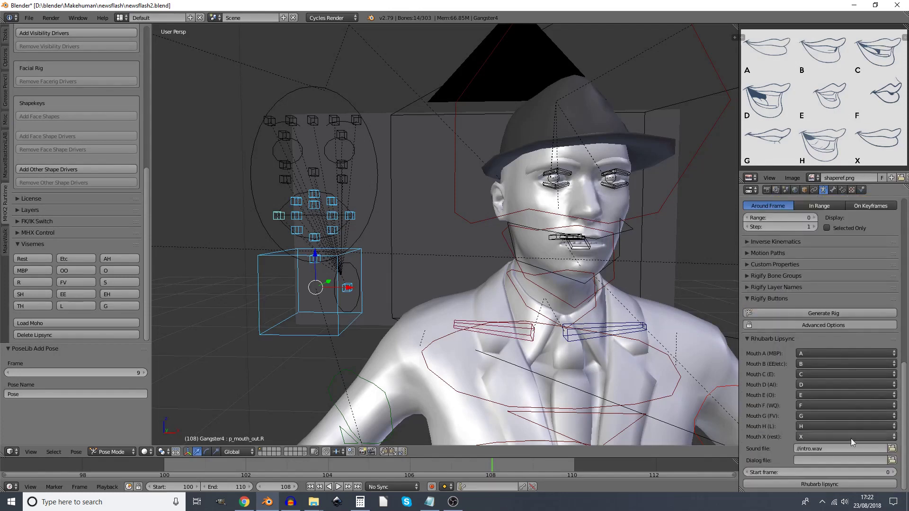
pyautogui.click(869, 459)
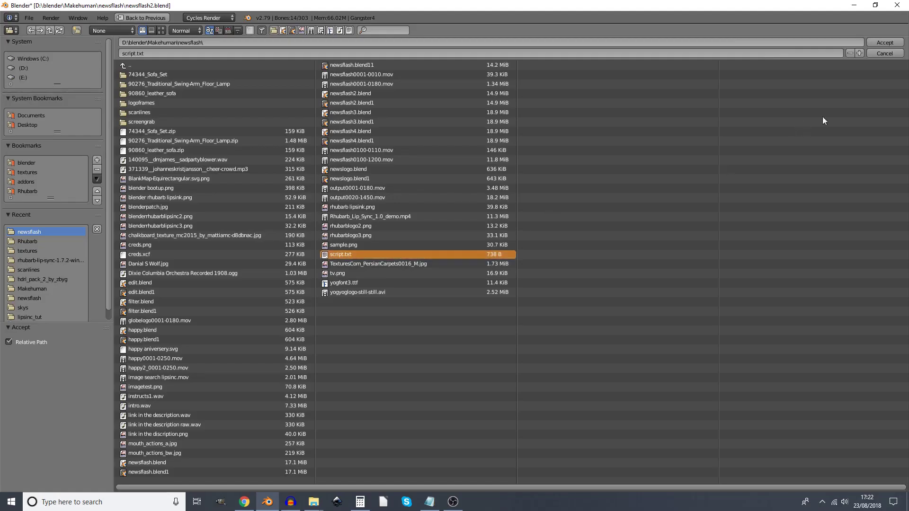
pyautogui.click(885, 44)
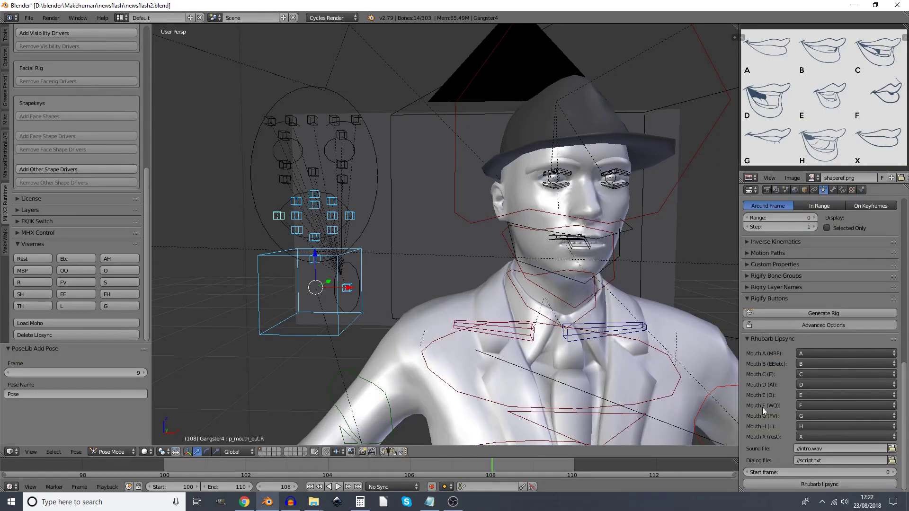
pyautogui.moveTo(4, 455); pyautogui.dragTo(4, 337)
# Step: Turn the lower view into the Video Sequencer and delete the existing audio strip
pyautogui.click(11, 453)
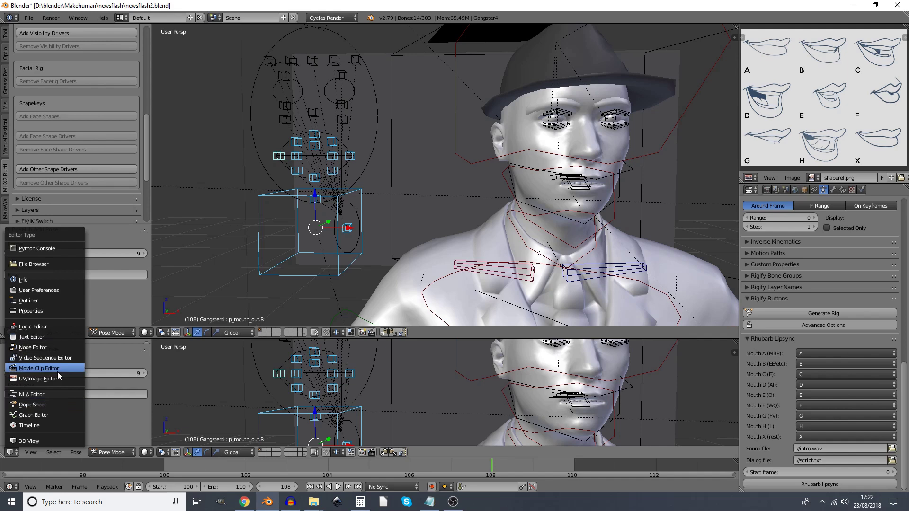
pyautogui.click(52, 359)
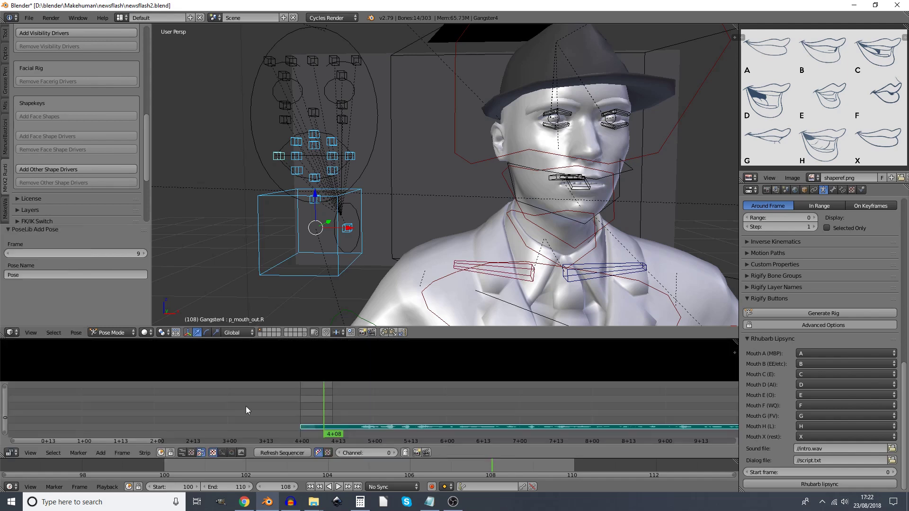
pyautogui.rightClick(351, 423)
pyautogui.press('x')
pyautogui.click(351, 424)
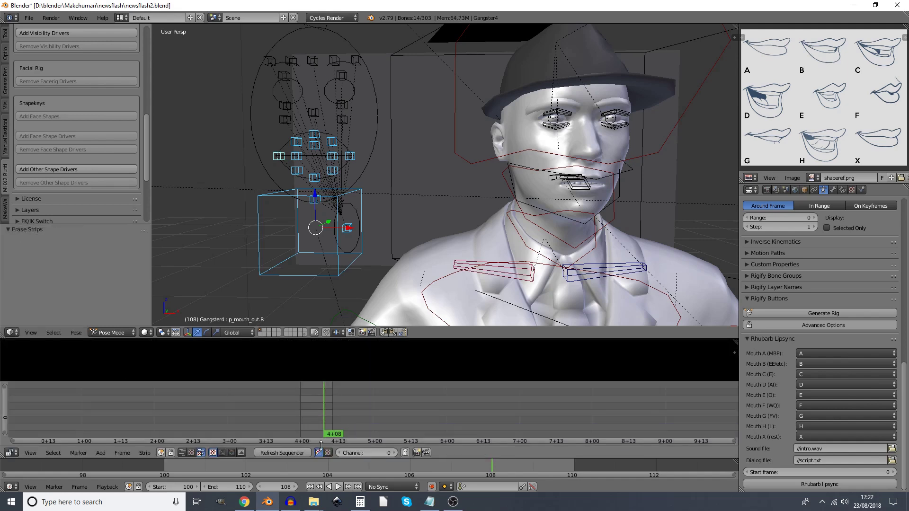
pyautogui.hotkey('alt', 'a')
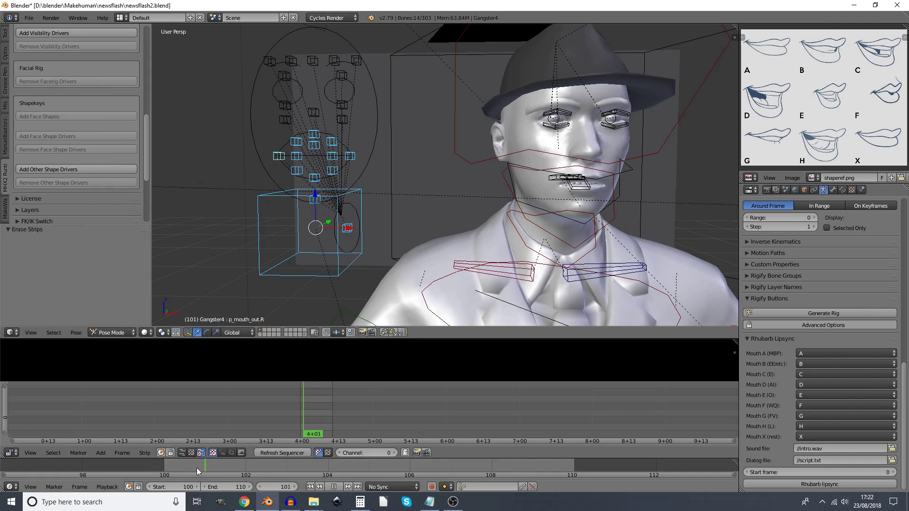
pyautogui.hotkey('alt', 'a')
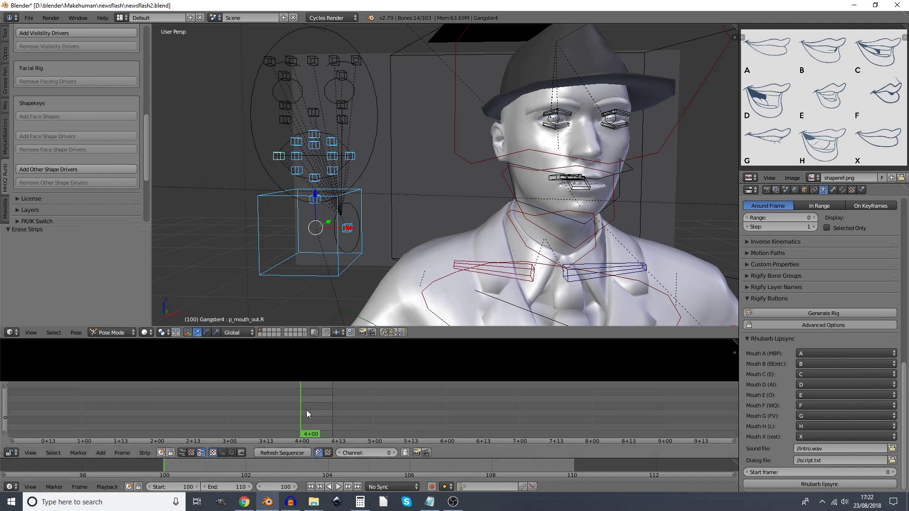
# Step: Add intro.wav from the newsflash folder as a sound strip
pyautogui.hotkey('shift', 'a')
pyautogui.click(288, 420)
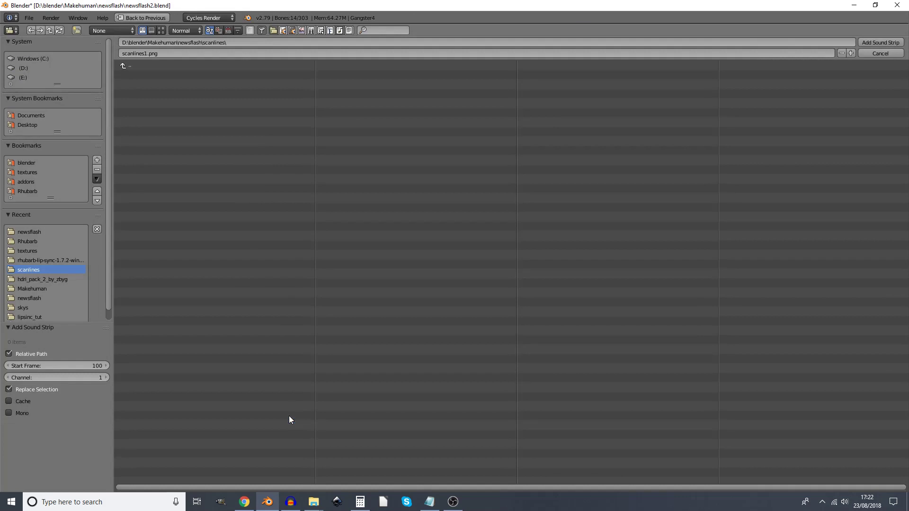
pyautogui.click(33, 232)
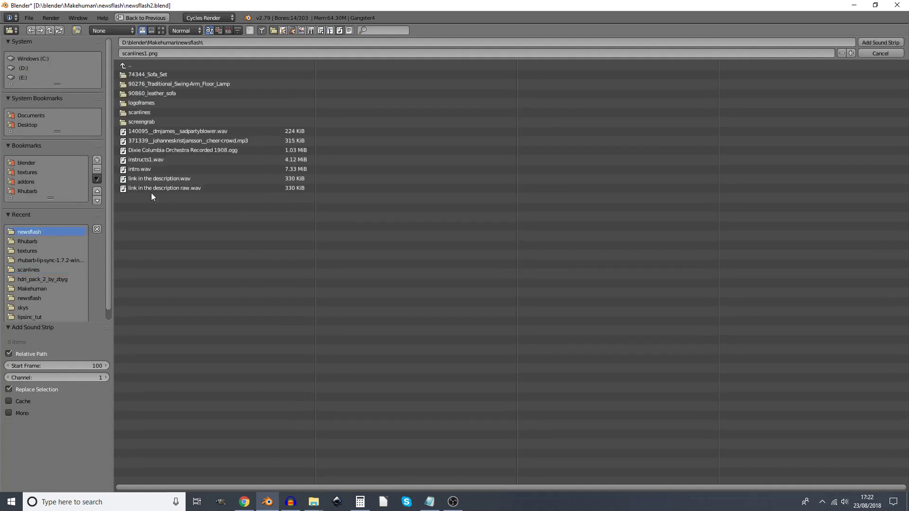
pyautogui.click(156, 169)
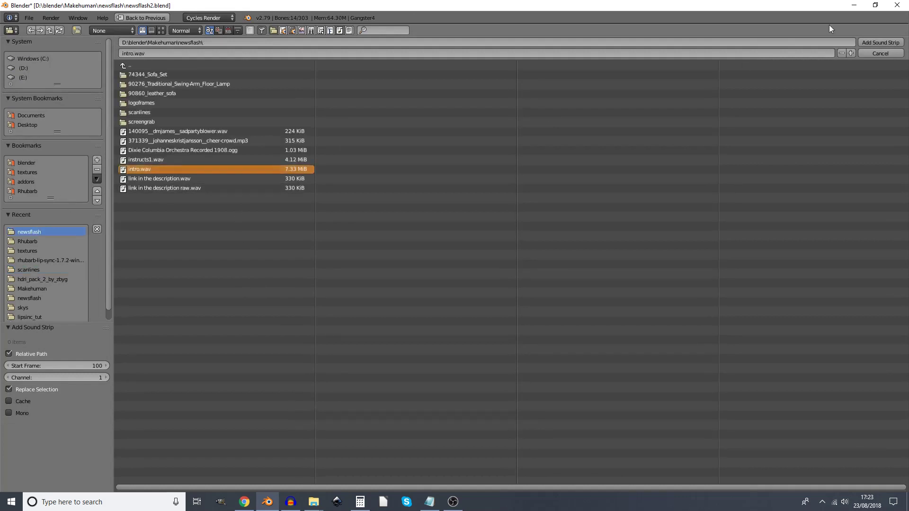
pyautogui.click(879, 42)
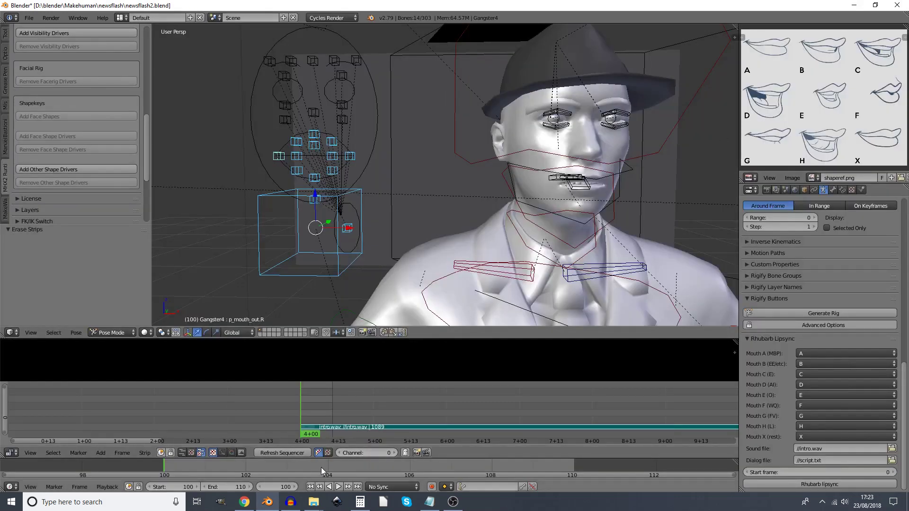
# Step: Set playback sync to AV-sync so it follows the audio
pyautogui.click(393, 487)
pyautogui.click(391, 456)
pyautogui.scroll(-2, 351, 402)
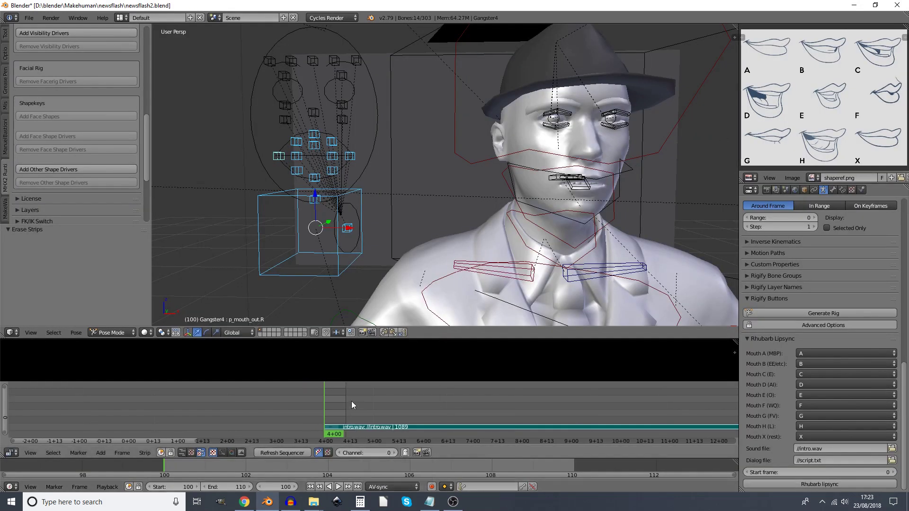
pyautogui.scroll(-3, 351, 402)
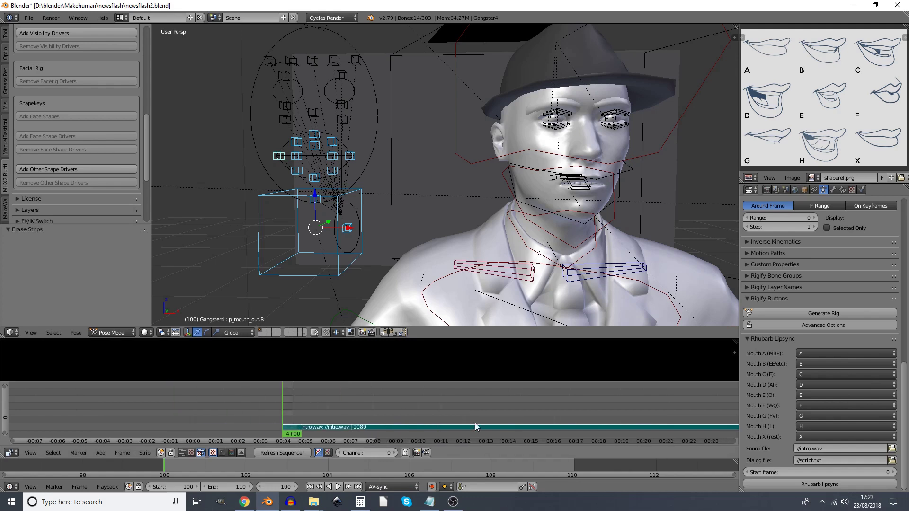
pyautogui.scroll(-5, 475, 422)
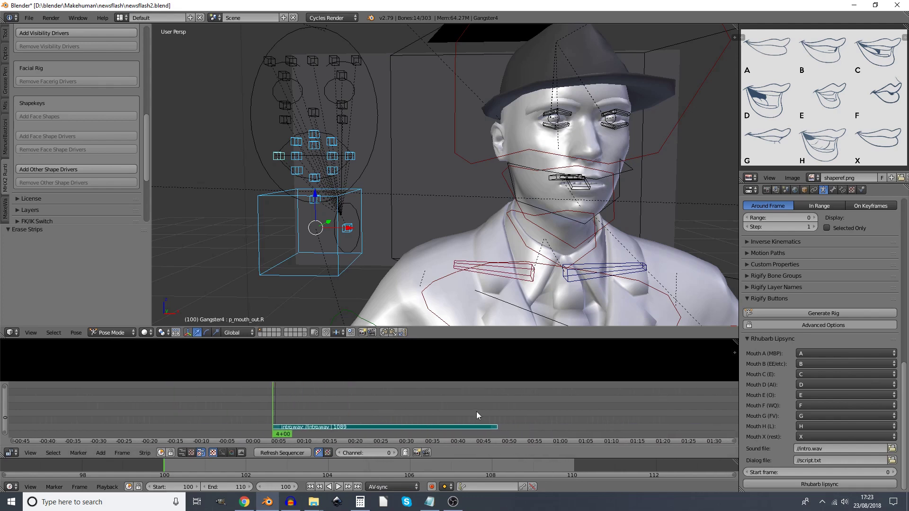
pyautogui.scroll(1, 476, 418)
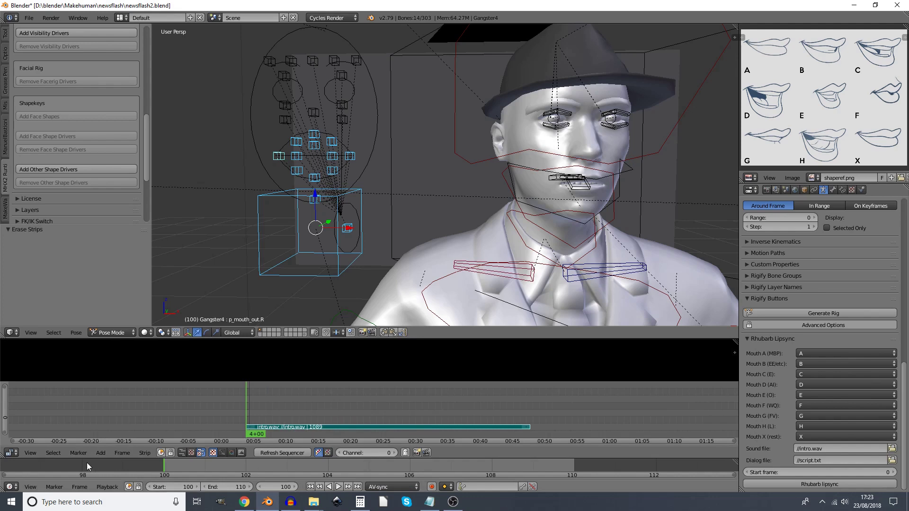
pyautogui.keyDown('ctrl'); pyautogui.hscroll(-2, 86, 462); pyautogui.keyUp('ctrl')
pyautogui.click(135, 470)
pyautogui.scroll(-2, 187, 474)
pyautogui.scroll(-10, 186, 473)
# Step: Set the scene end frame to 1200
pyautogui.click(469, 469)
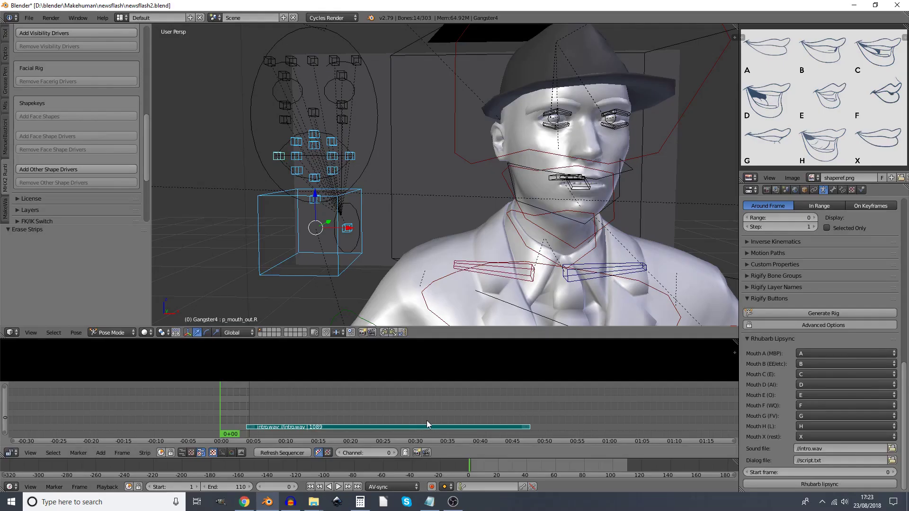
pyautogui.rightClick(525, 427)
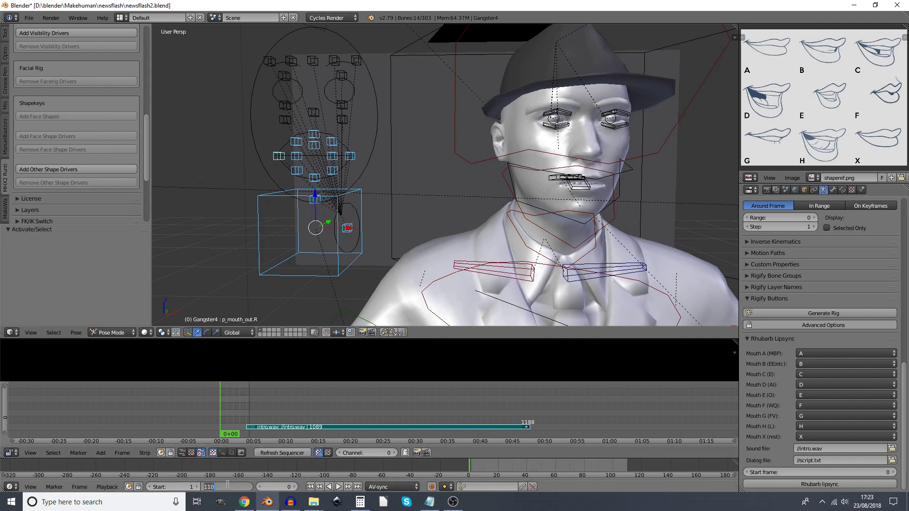
pyautogui.write('1')
pyautogui.press('Return')
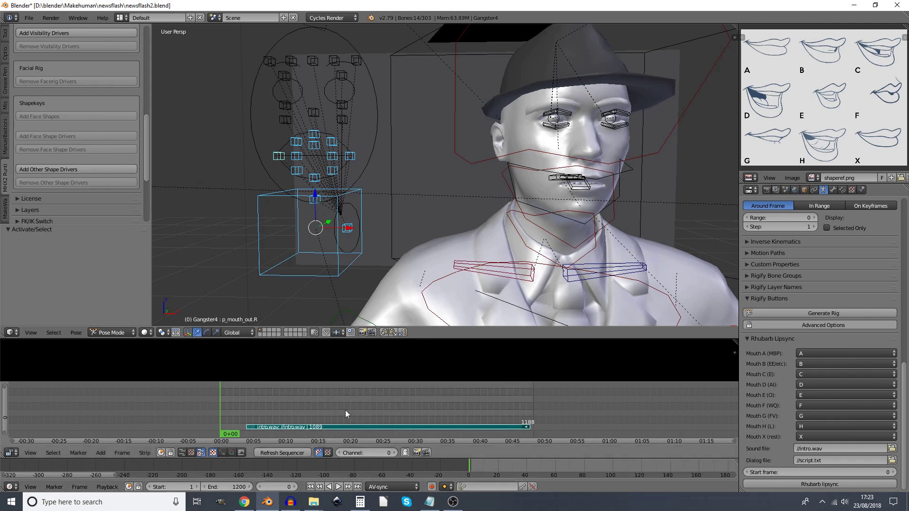
# Step: Draw the intro.wav strip's waveform and show the sequencer without the preview
pyautogui.moveTo(263, 411); pyautogui.dragTo(350, 413)
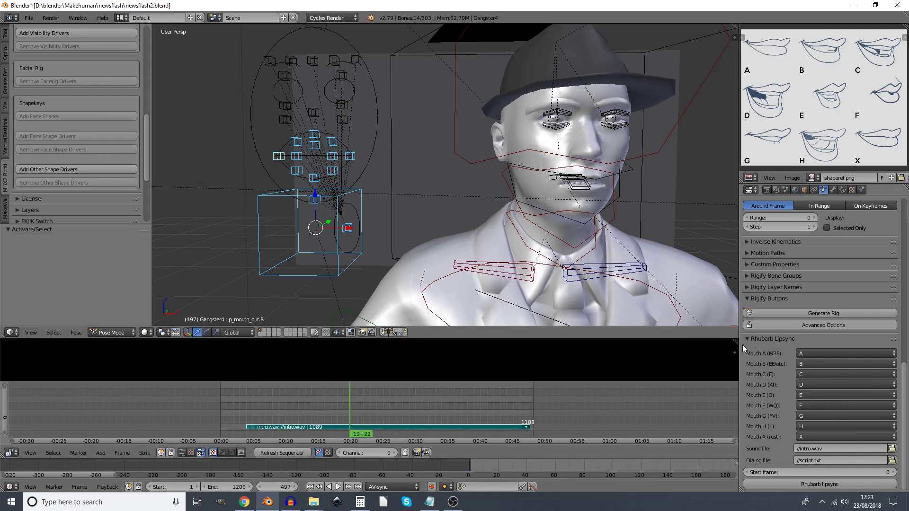
pyautogui.press('n')
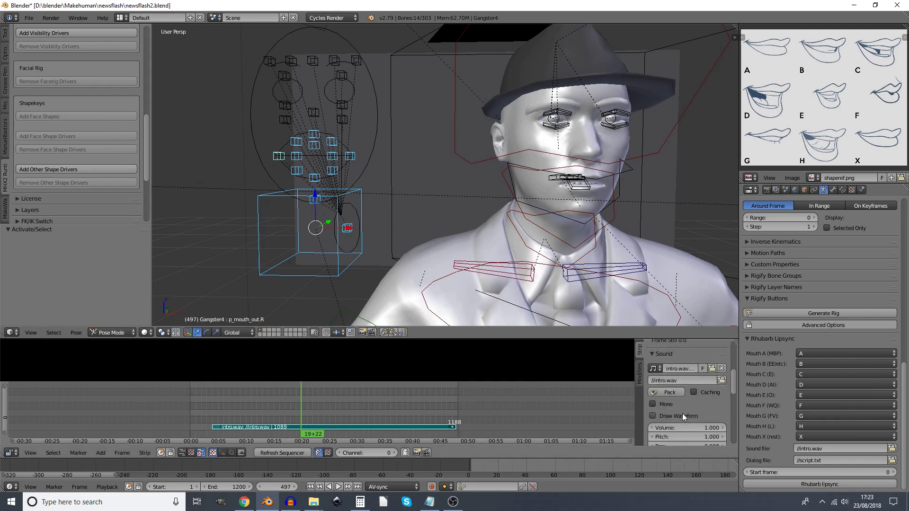
pyautogui.click(653, 415)
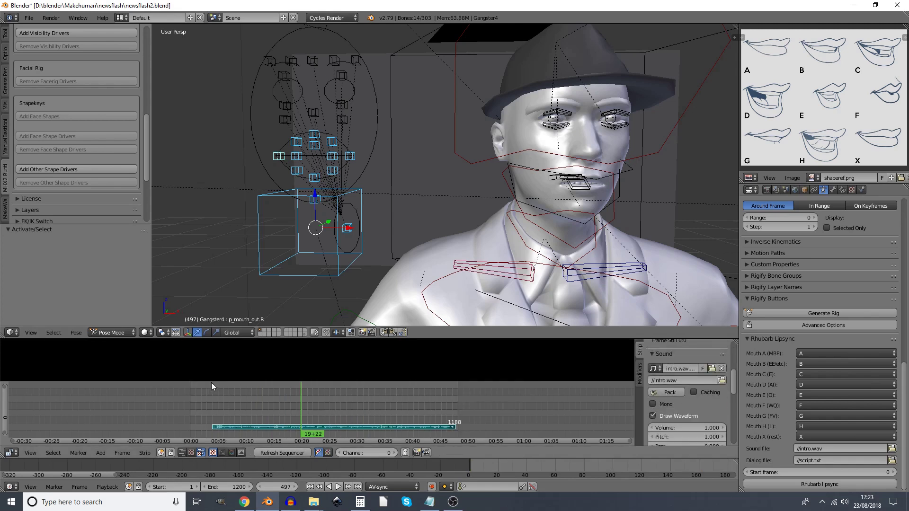
pyautogui.click(185, 453)
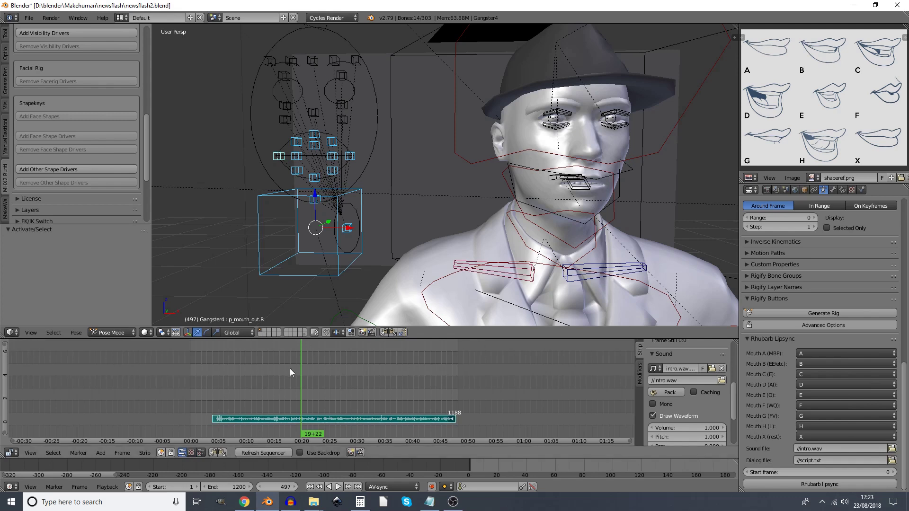
pyautogui.moveTo(10, 349); pyautogui.dragTo(302, 394)
pyautogui.moveTo(204, 382); pyautogui.dragTo(224, 383)
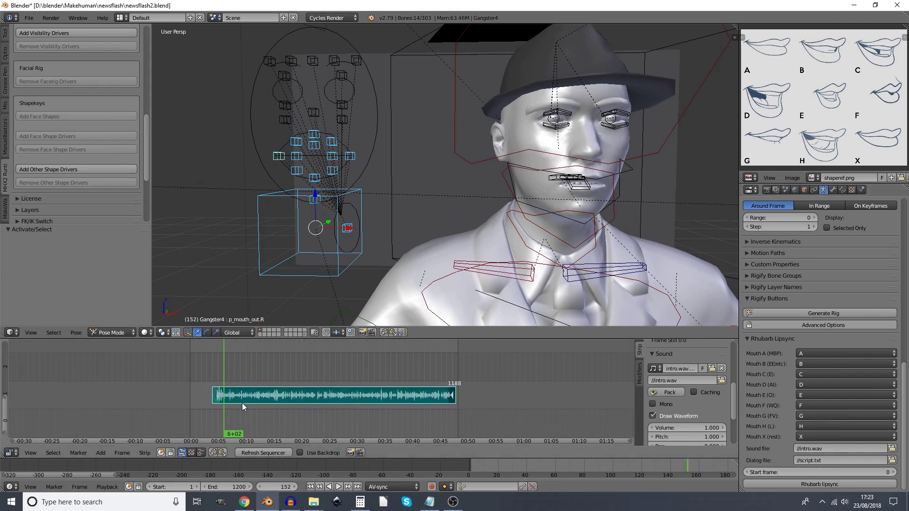
# Step: Set the Rhubarb start frame to 100 and generate the lip-sync keyframes
pyautogui.click(835, 471)
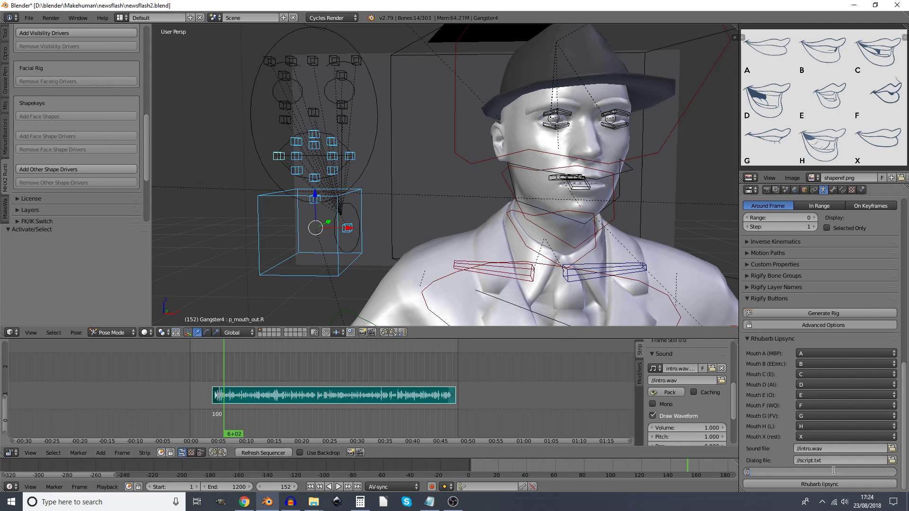
pyautogui.write('100')
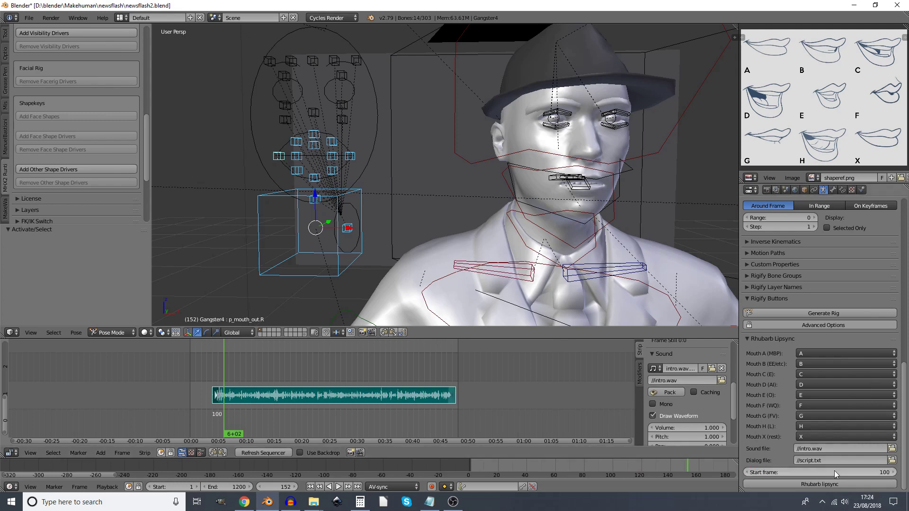
pyautogui.press('Return')
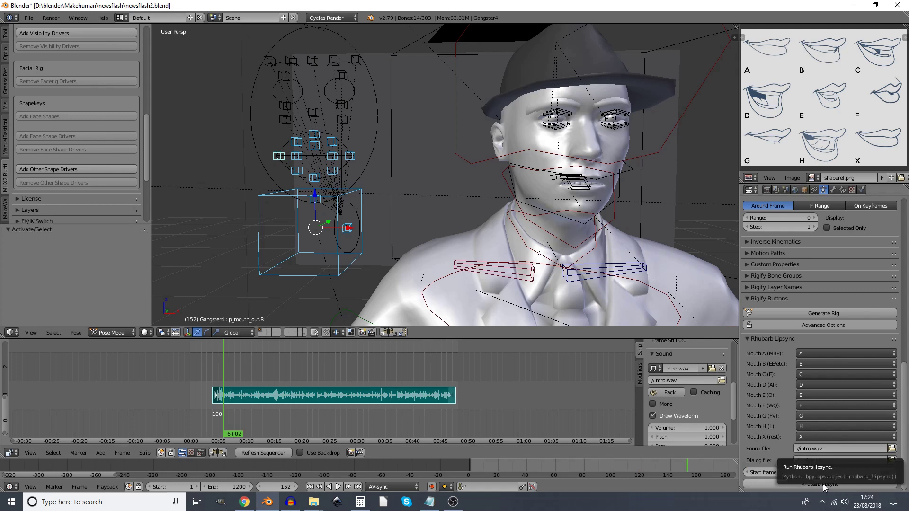
pyautogui.click(823, 484)
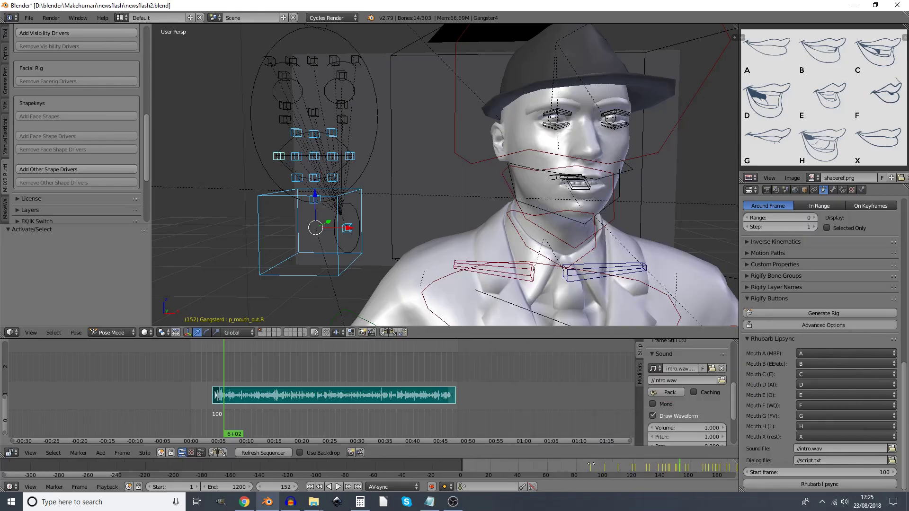
# Step: Play and scrub the lip-sync animation to check it against the audio
pyautogui.moveTo(591, 464); pyautogui.dragTo(423, 474, button='middle')
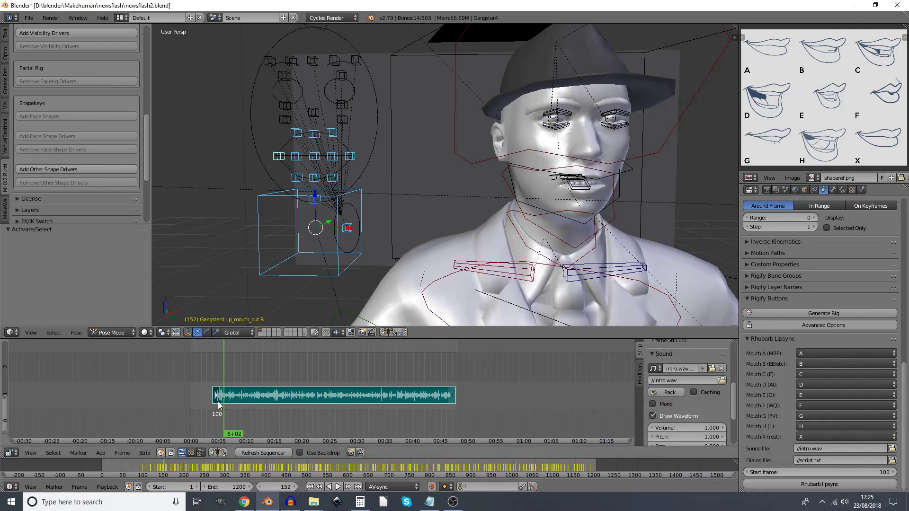
pyautogui.hotkey('alt', 'a')
pyautogui.moveTo(240, 376); pyautogui.dragTo(300, 382)
pyautogui.hotkey('alt', 'a')
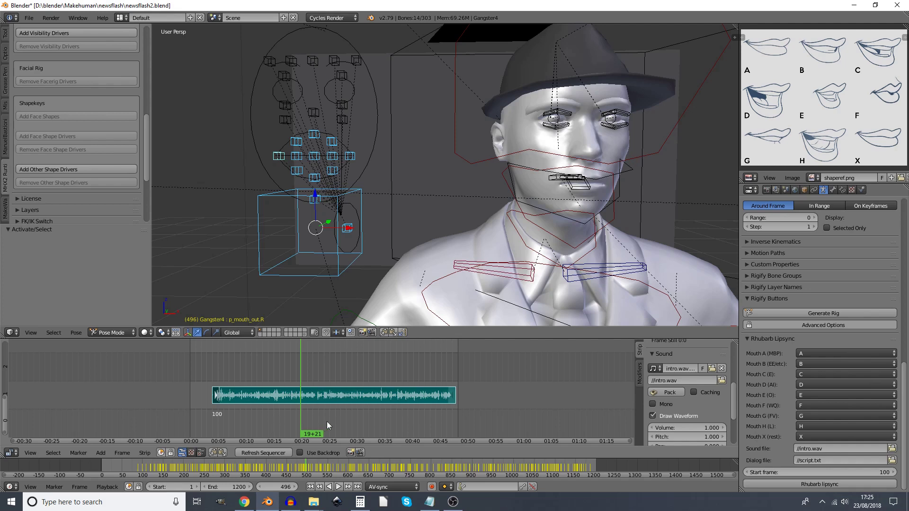
pyautogui.click(11, 453)
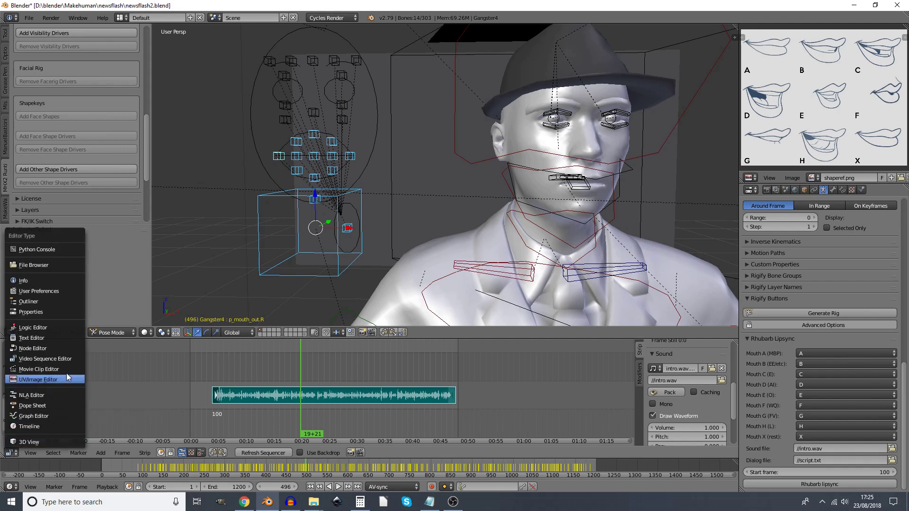
# Step: Switch the lower area to the Graph Editor, box-select all mouth keyframes and frame them
pyautogui.click(57, 415)
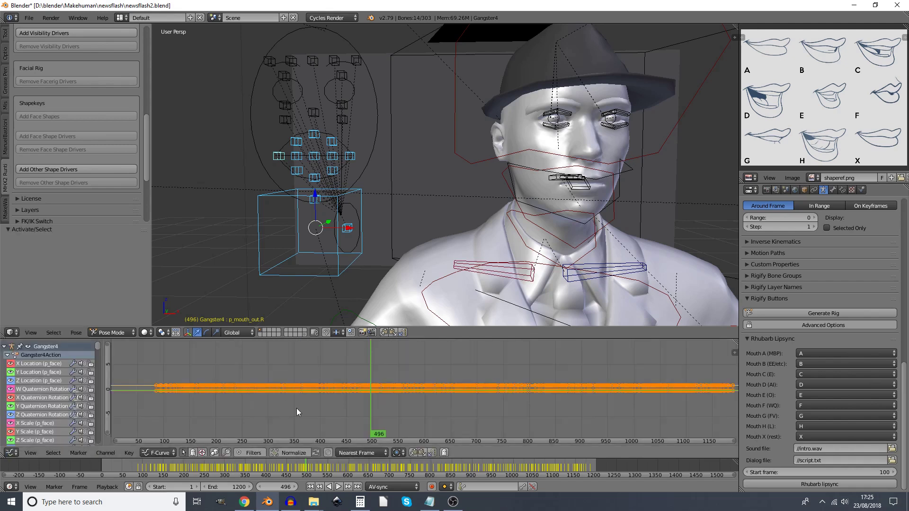
pyautogui.press('Home')
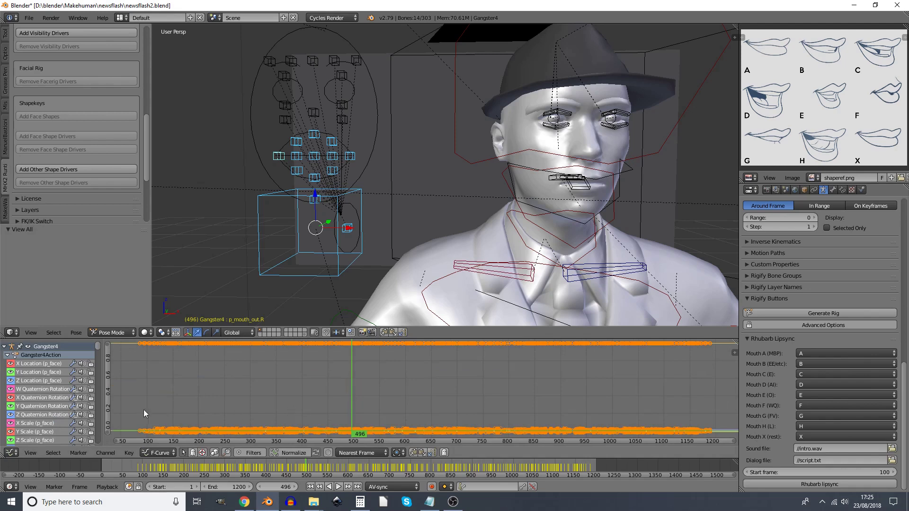
pyautogui.press('a')
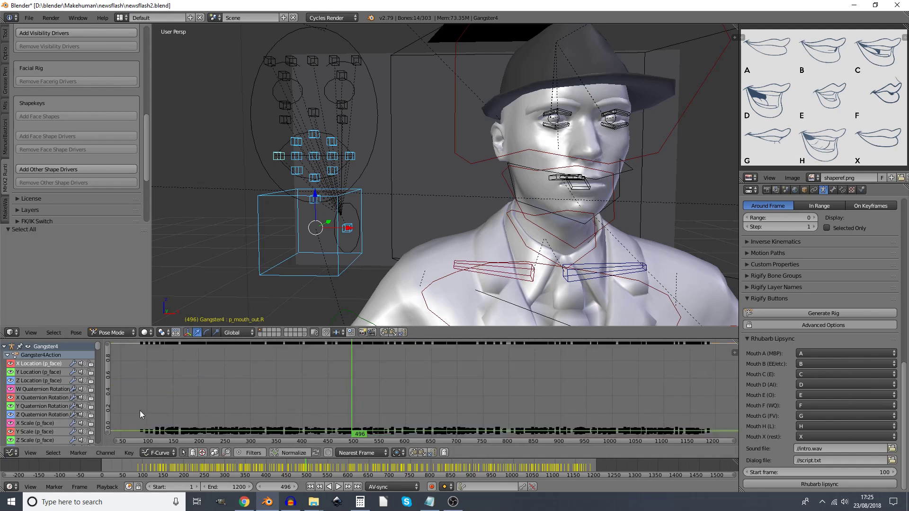
pyautogui.press('b')
pyautogui.moveTo(128, 408); pyautogui.dragTo(724, 462)
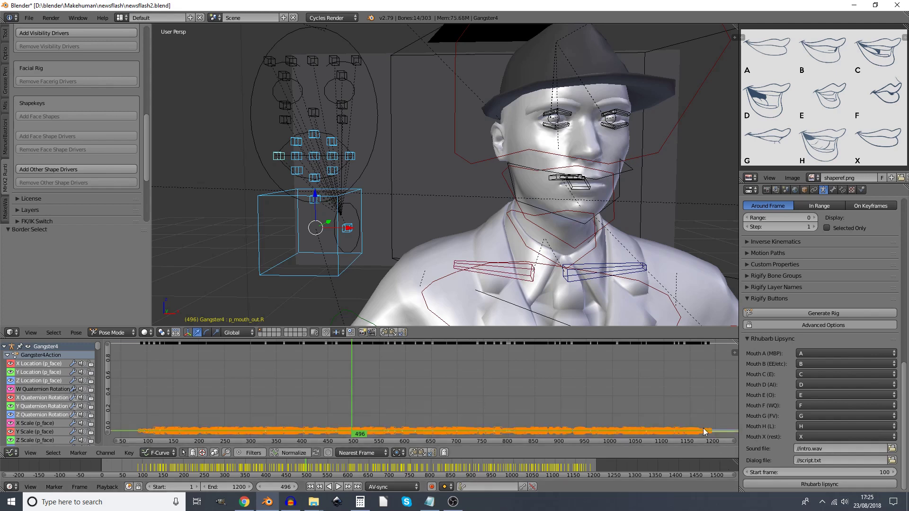
pyautogui.press('KP_Decimal')
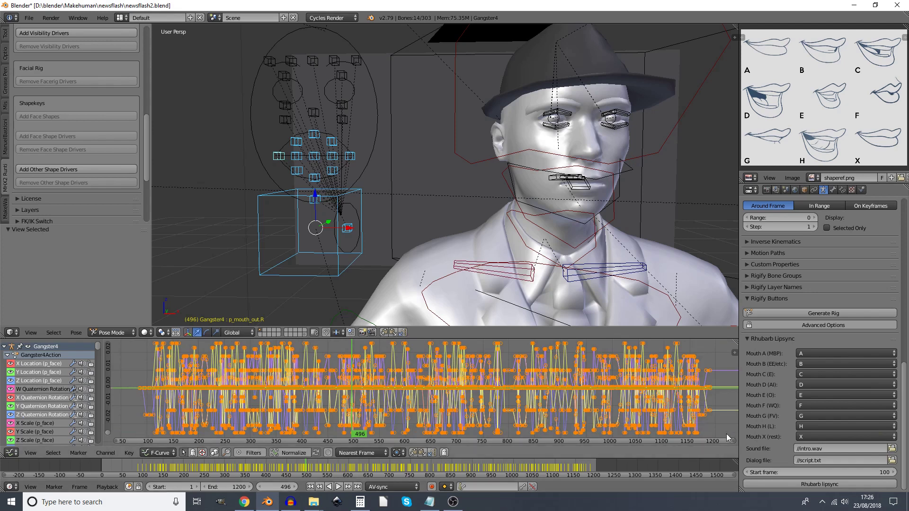
pyautogui.moveTo(735, 442); pyautogui.dragTo(256, 473)
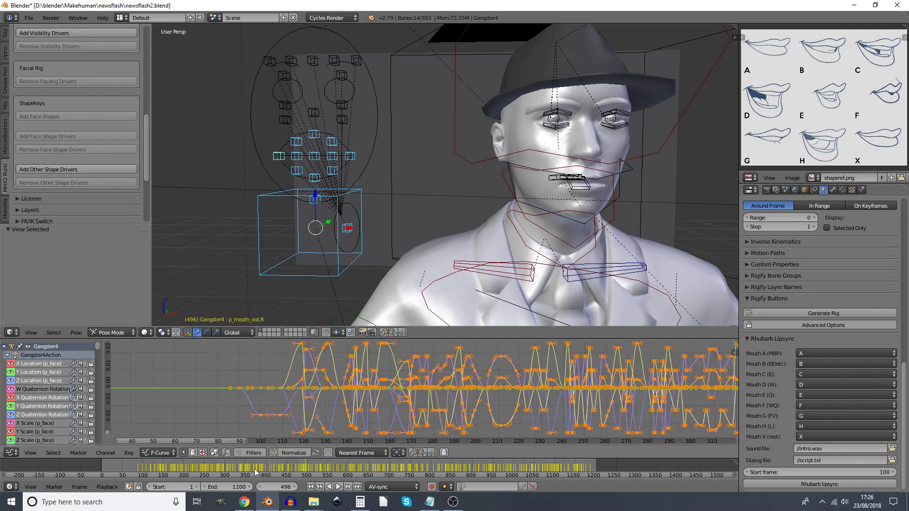
# Step: Apply stepped interpolation to the mouth curves and scrub frames 95 to 150
pyautogui.click(126, 453)
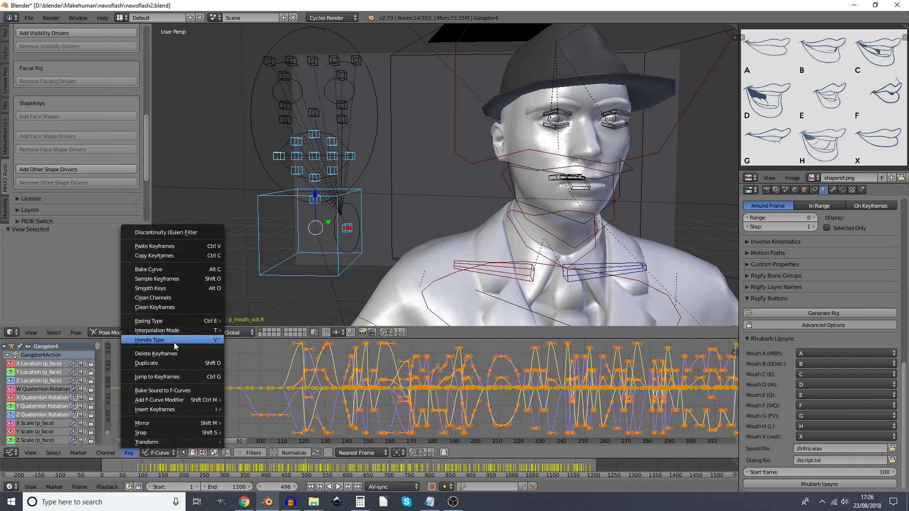
pyautogui.moveTo(173, 342)
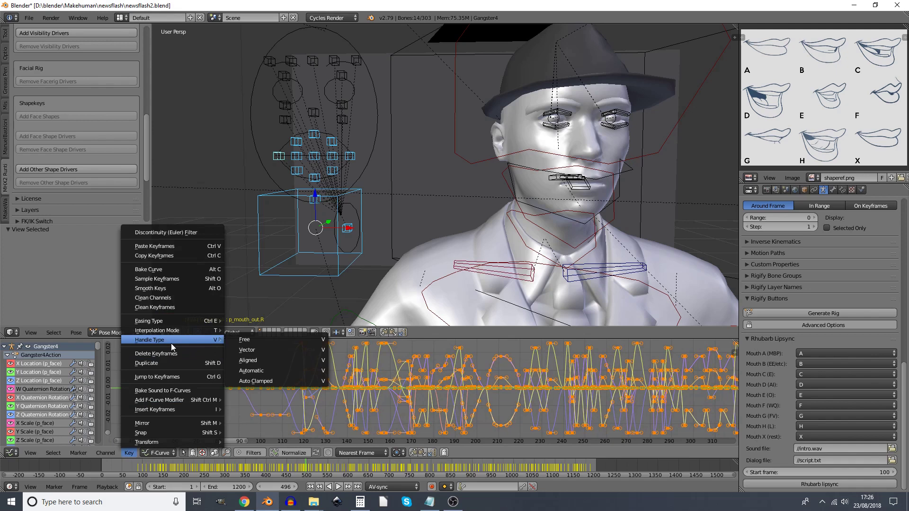
pyautogui.moveTo(115, 451)
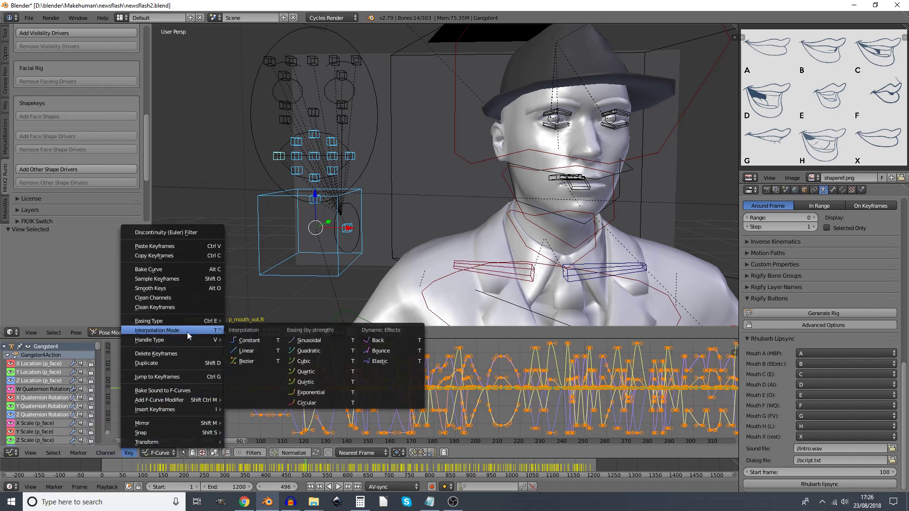
pyautogui.click(248, 340)
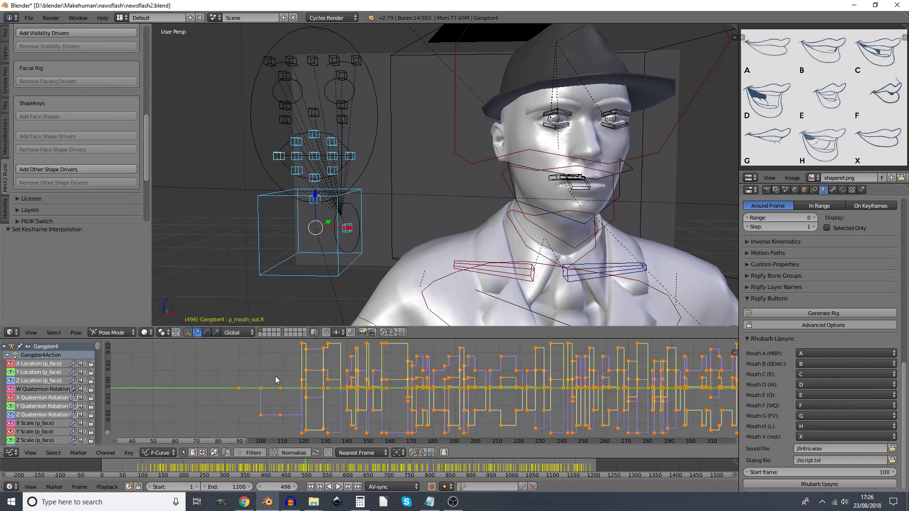
pyautogui.click(251, 365)
pyautogui.moveTo(251, 365); pyautogui.dragTo(532, 417)
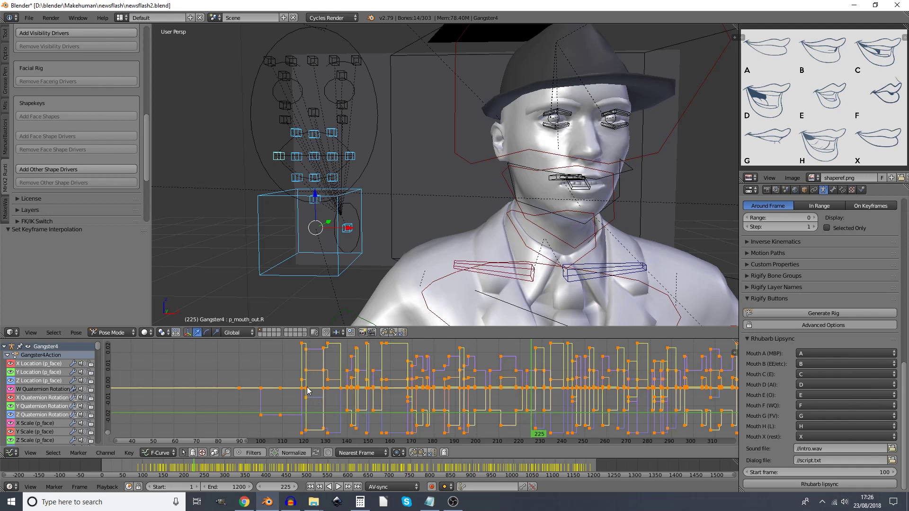
# Step: Change the mouth keyframe interpolation to Bezier
pyautogui.click(129, 454)
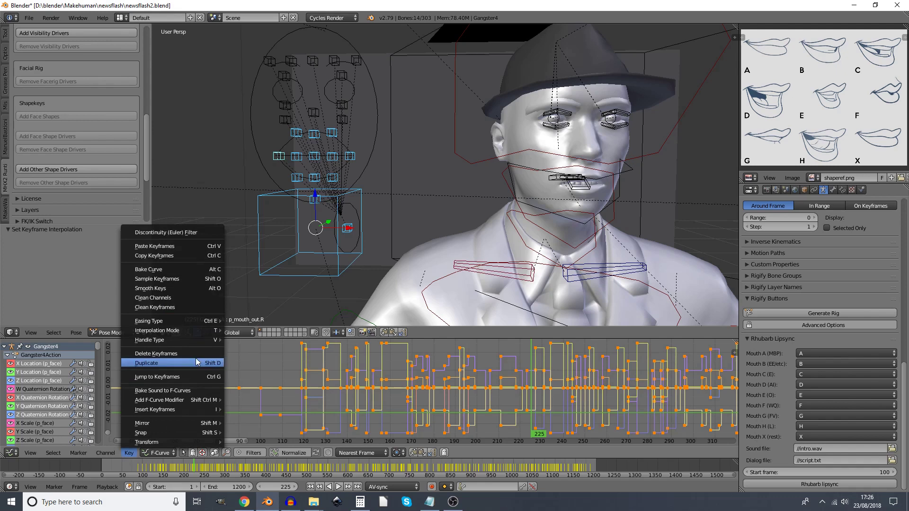
pyautogui.moveTo(185, 331)
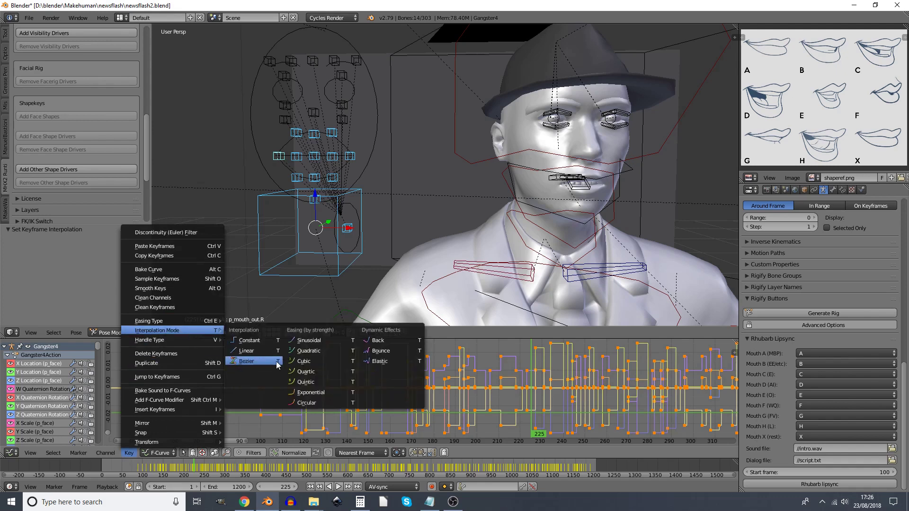
pyautogui.click(246, 361)
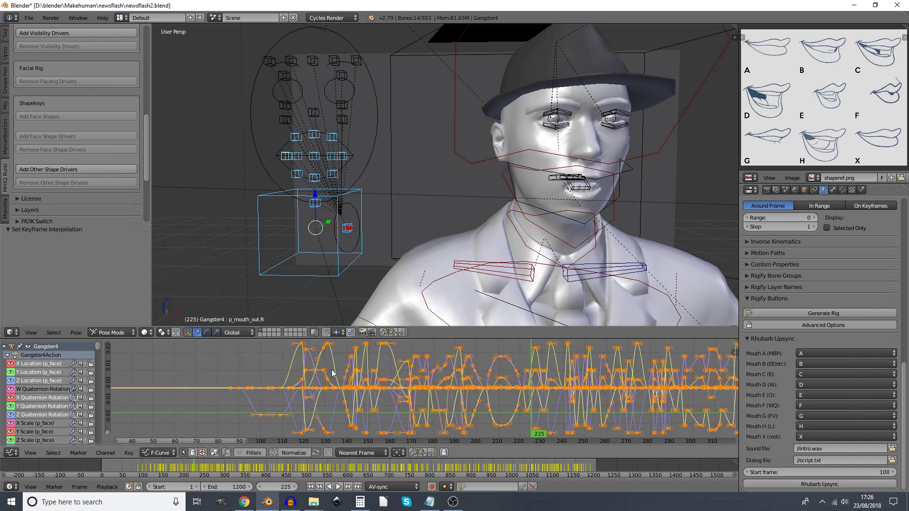
# Step: Stop playback at frame 220 and apply Ease In easing to the mouth keyframes
pyautogui.click(485, 345)
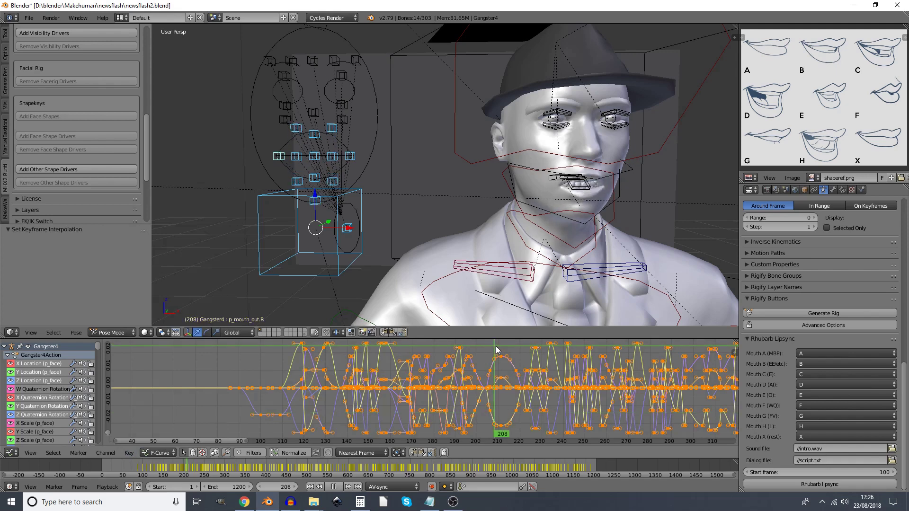
pyautogui.hotkey('alt', 'a')
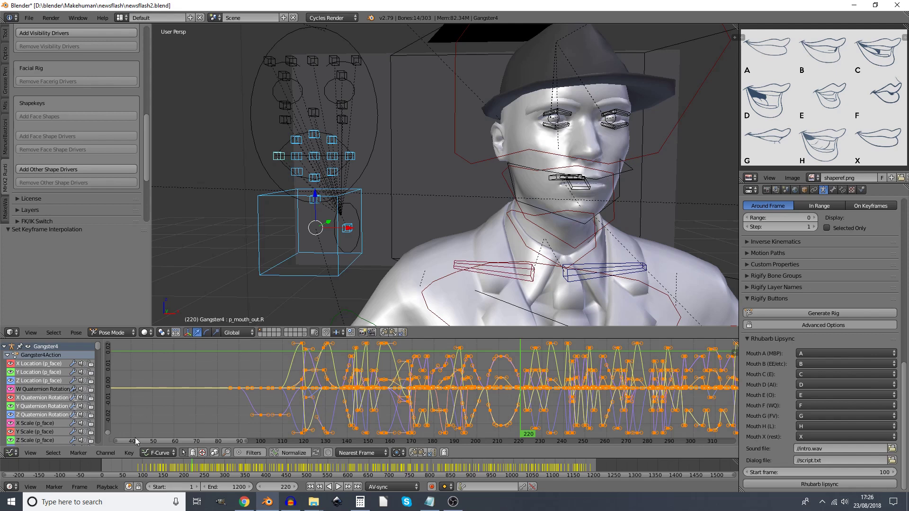
pyautogui.click(130, 453)
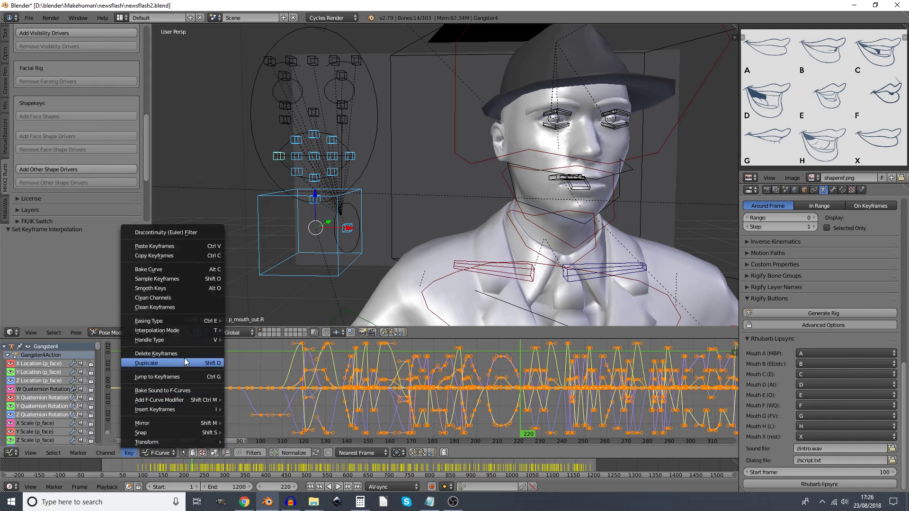
pyautogui.moveTo(121, 452)
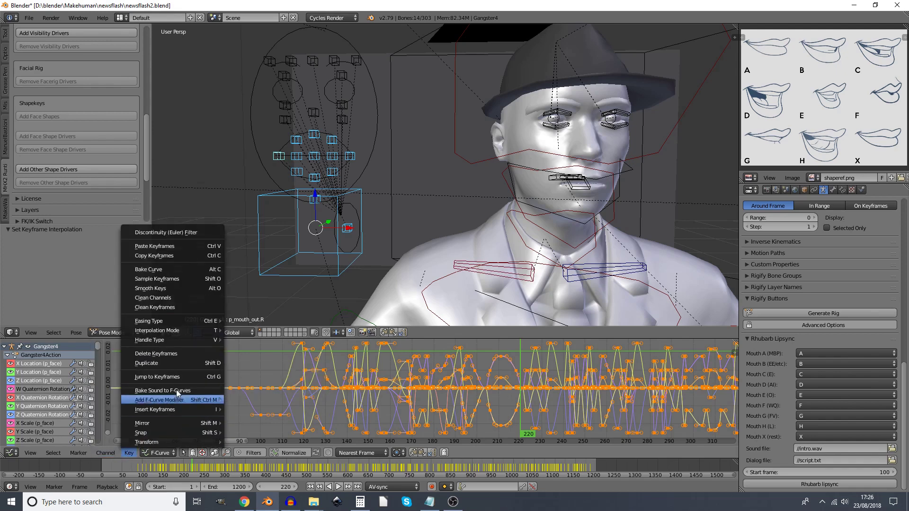
pyautogui.moveTo(207, 339)
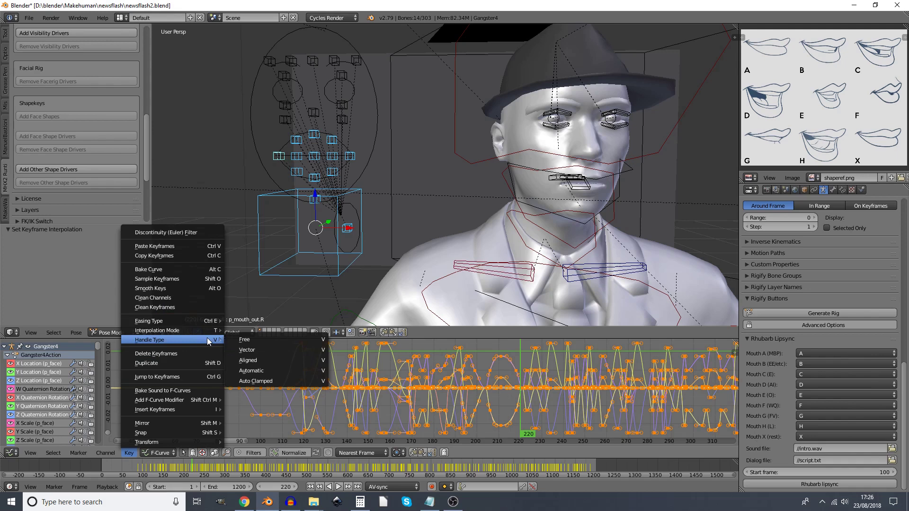
pyautogui.moveTo(208, 322)
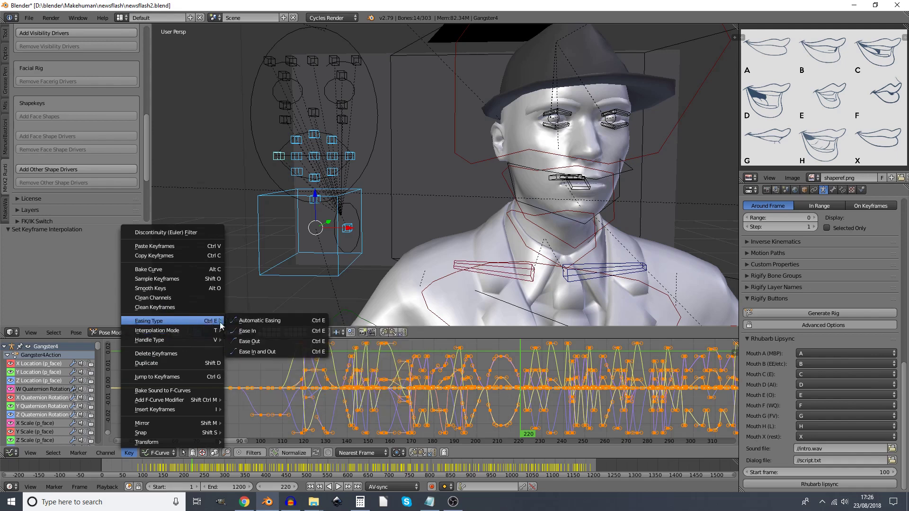
pyautogui.click(269, 333)
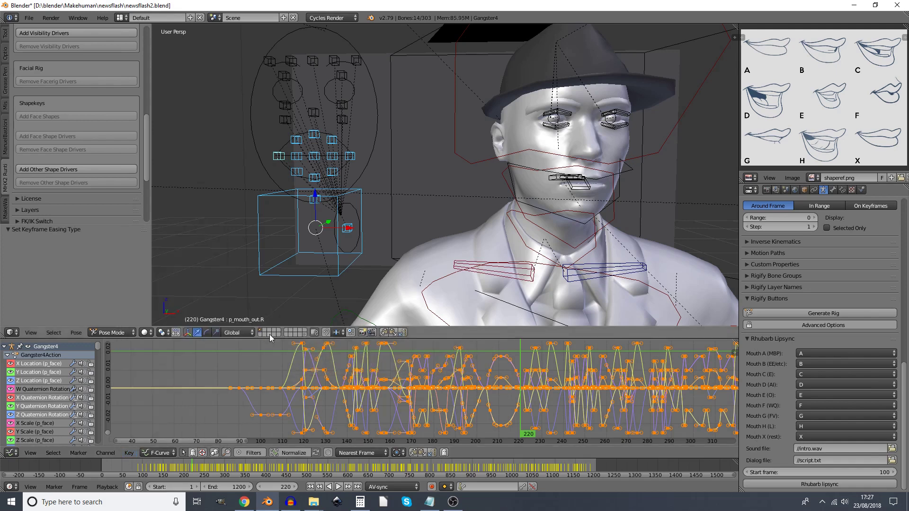
# Step: Switch the mouth curves to Cubic interpolation
pyautogui.click(130, 452)
pyautogui.moveTo(166, 330)
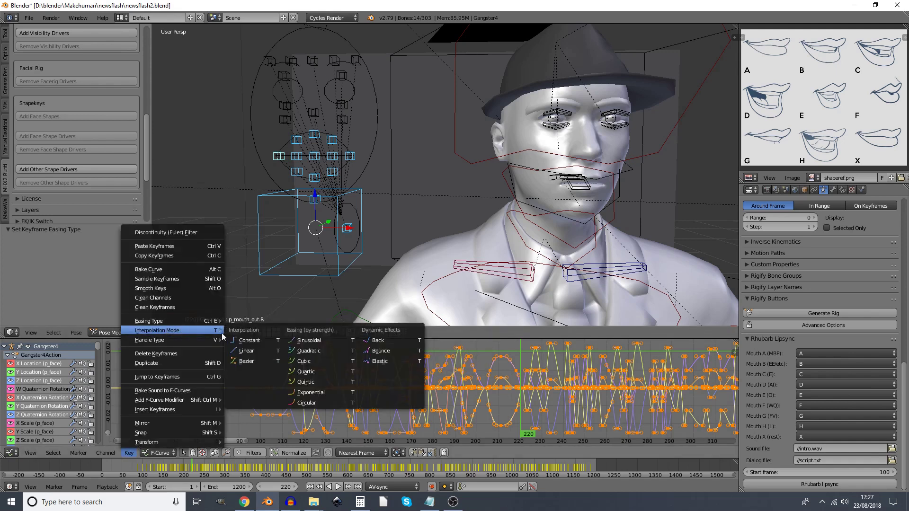
pyautogui.click(316, 360)
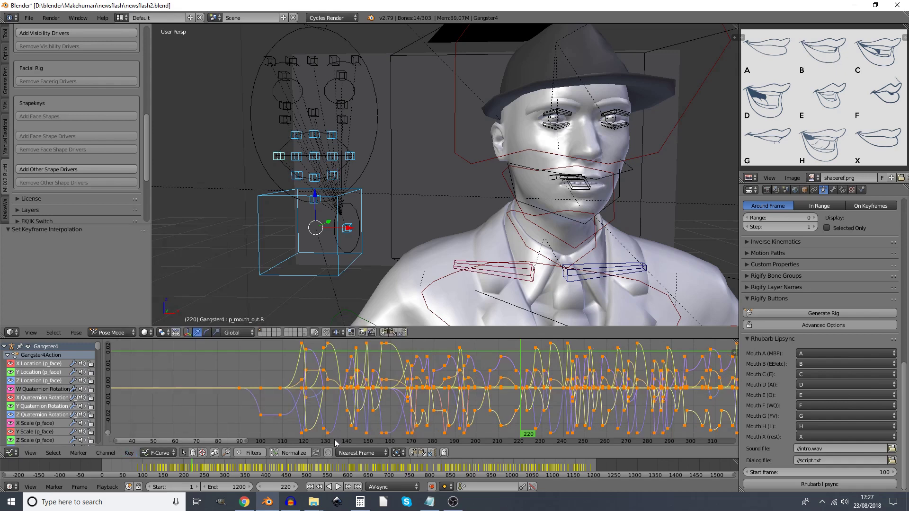
# Step: Play the eased animation, zoom out to frames 100–1200, and deselect all keys
pyautogui.click(234, 380)
pyautogui.moveTo(234, 380); pyautogui.dragTo(421, 355)
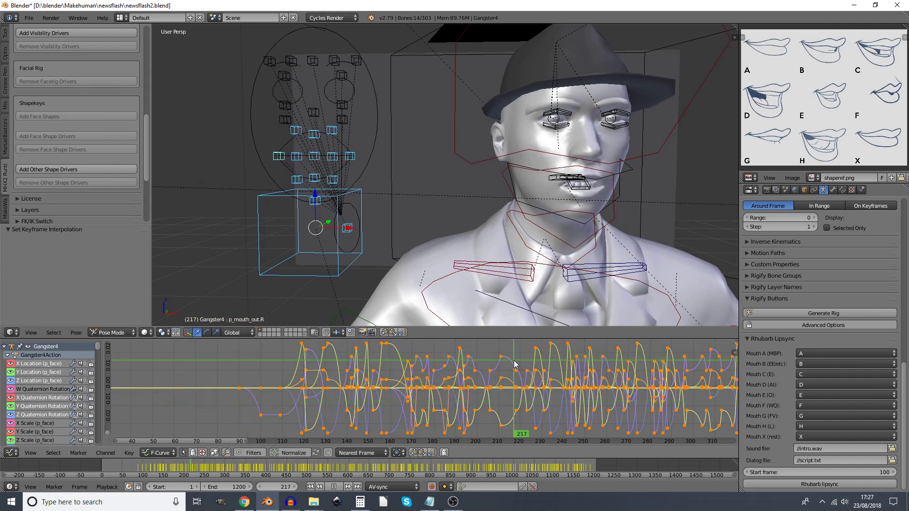
pyautogui.hotkey('alt', 'a')
pyautogui.scroll(-1, 471, 397)
pyautogui.scroll(-3, 471, 397)
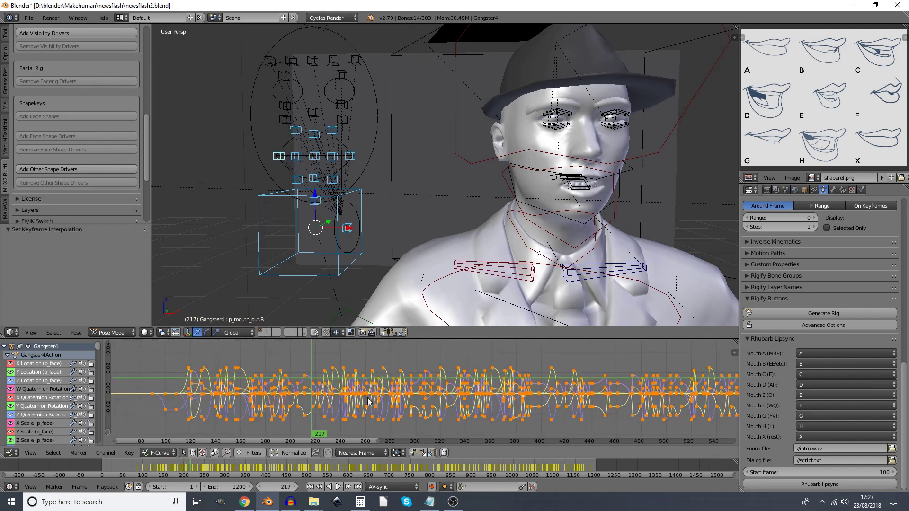
pyautogui.moveTo(383, 439); pyautogui.dragTo(749, 442)
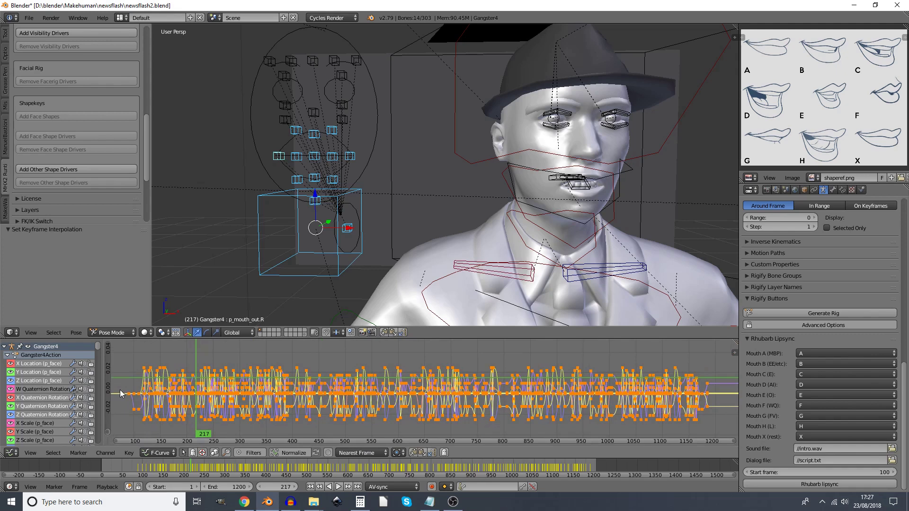
pyautogui.press('a')
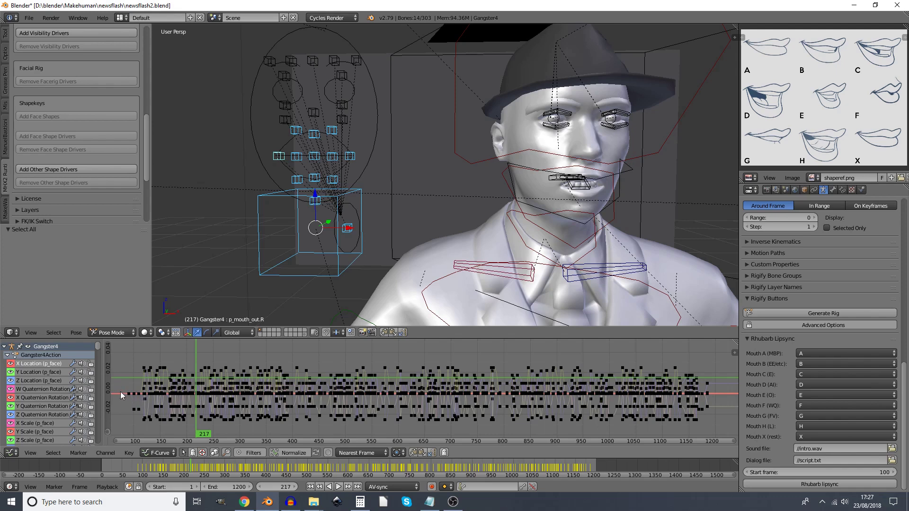
# Step: Box-select the keys on the 0.00 line, then invert the selection with Ctrl+I
pyautogui.press('b')
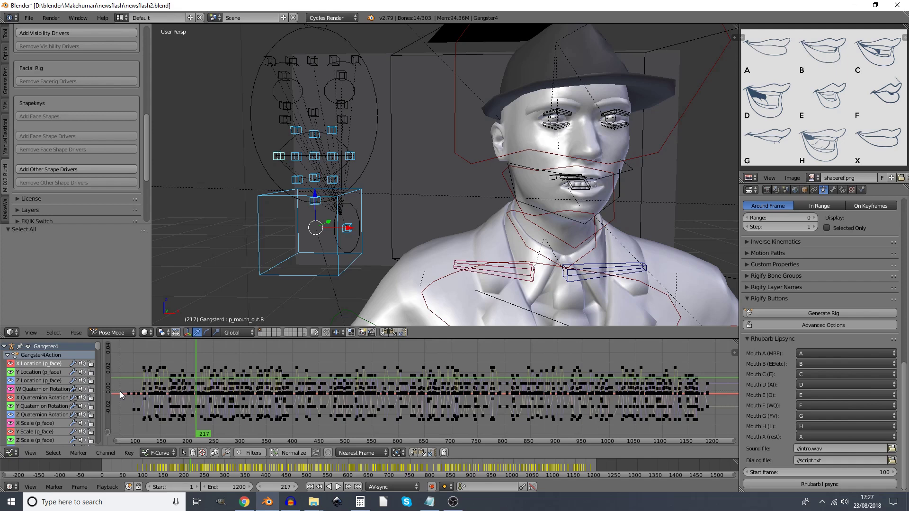
pyautogui.press('b')
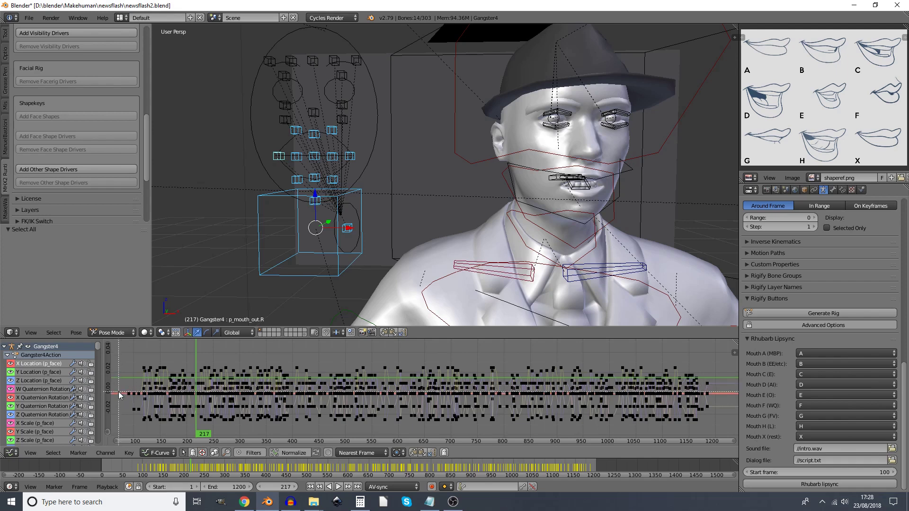
pyautogui.moveTo(121, 393); pyautogui.dragTo(720, 396)
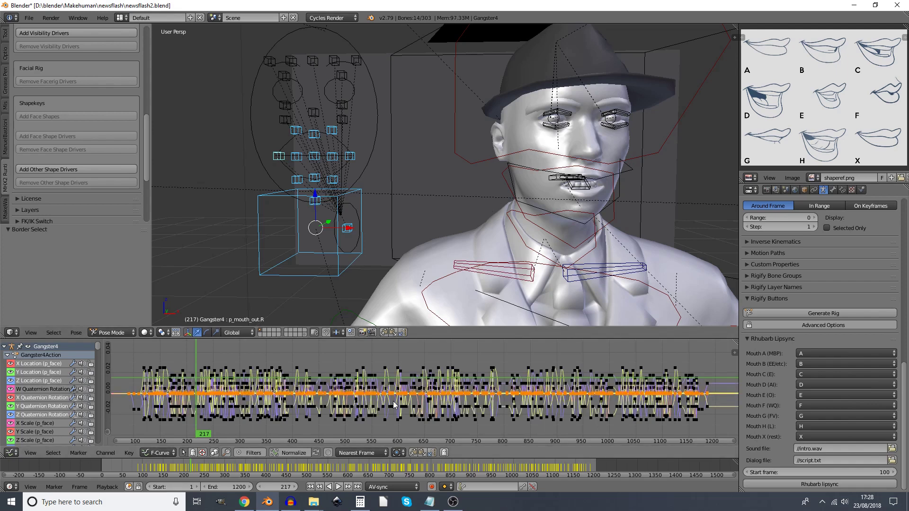
pyautogui.hotkey('ctrl', 'i')
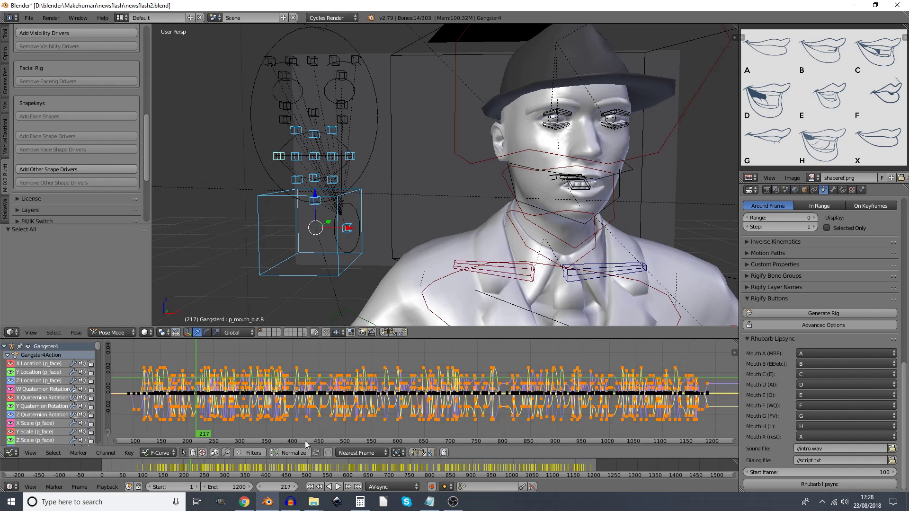
# Step: Apply Smooth Keys to the selected Gangster4Action mouth keyframes via command search
pyautogui.click(131, 452)
pyautogui.press('space')
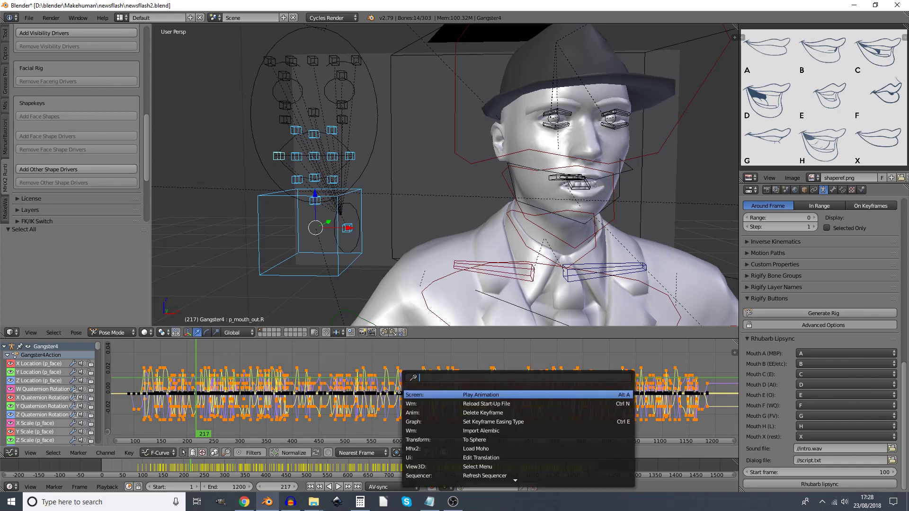
pyautogui.write('smo')
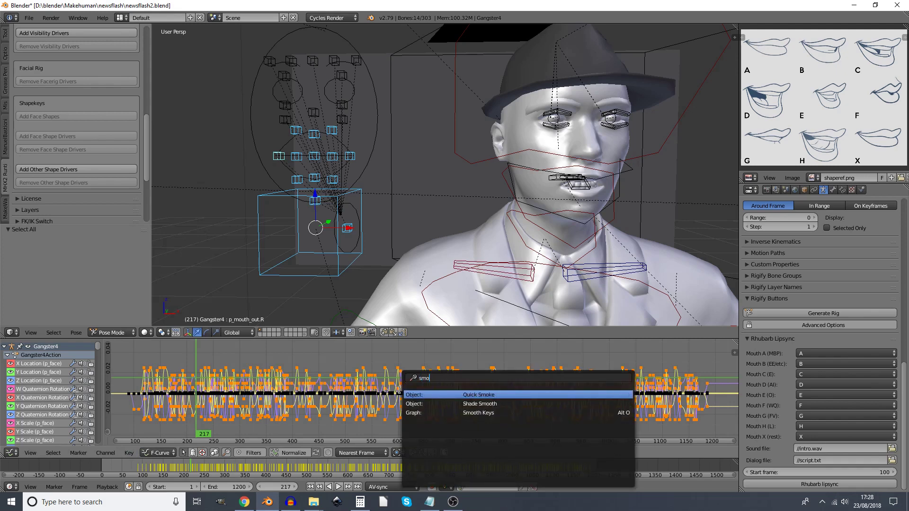
pyautogui.click(450, 412)
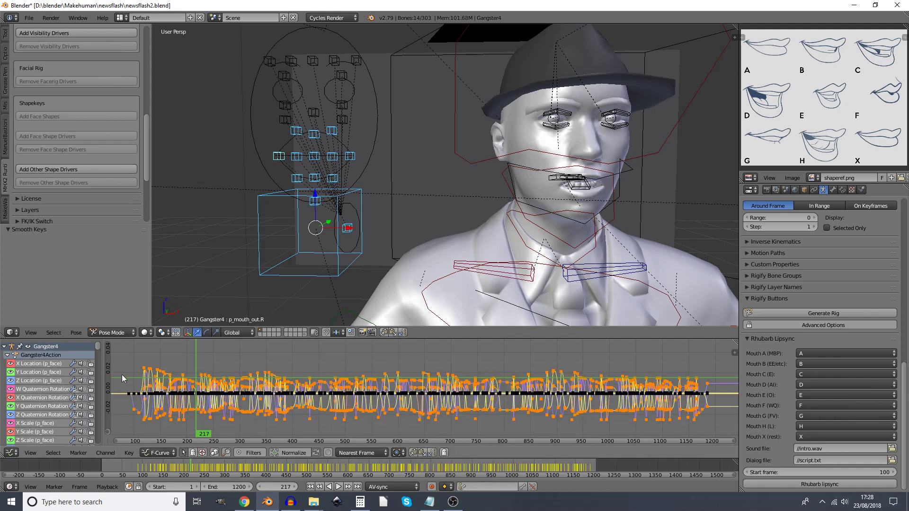
# Step: Play the animation from frame 129, scrubbing forward to frame 336 to review the lips
pyautogui.click(151, 381)
pyautogui.hotkey('alt', 'a')
pyautogui.moveTo(155, 380); pyautogui.dragTo(260, 376)
pyautogui.hotkey('alt', 'a')
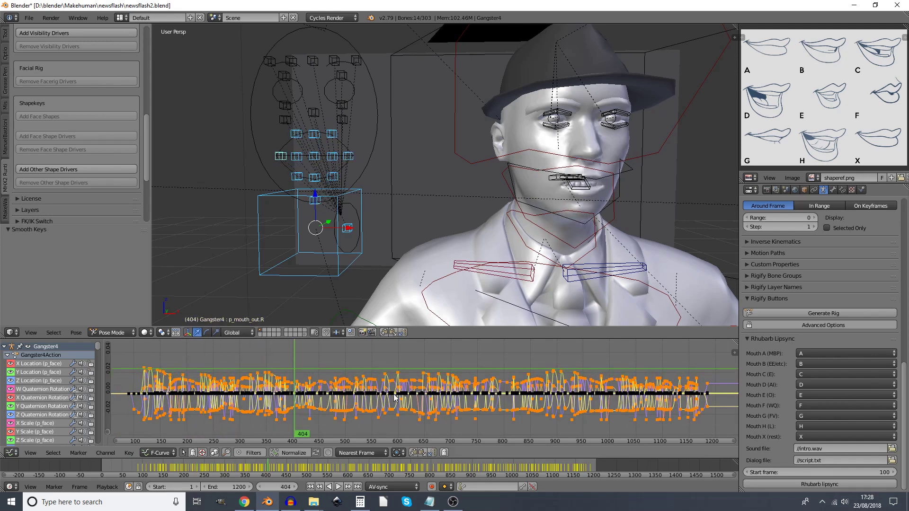